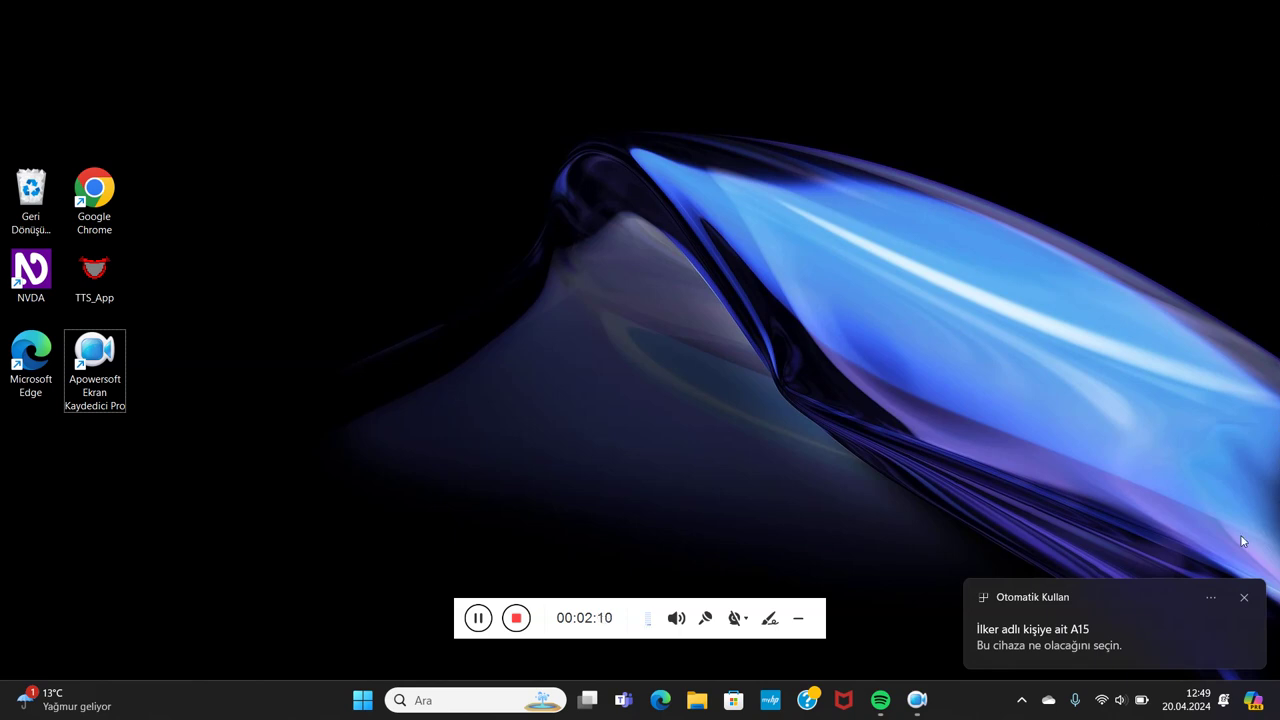
Open the connected A15 phone from its AutoPlay notification to view its files in File Explorer
left_click(1229, 581)
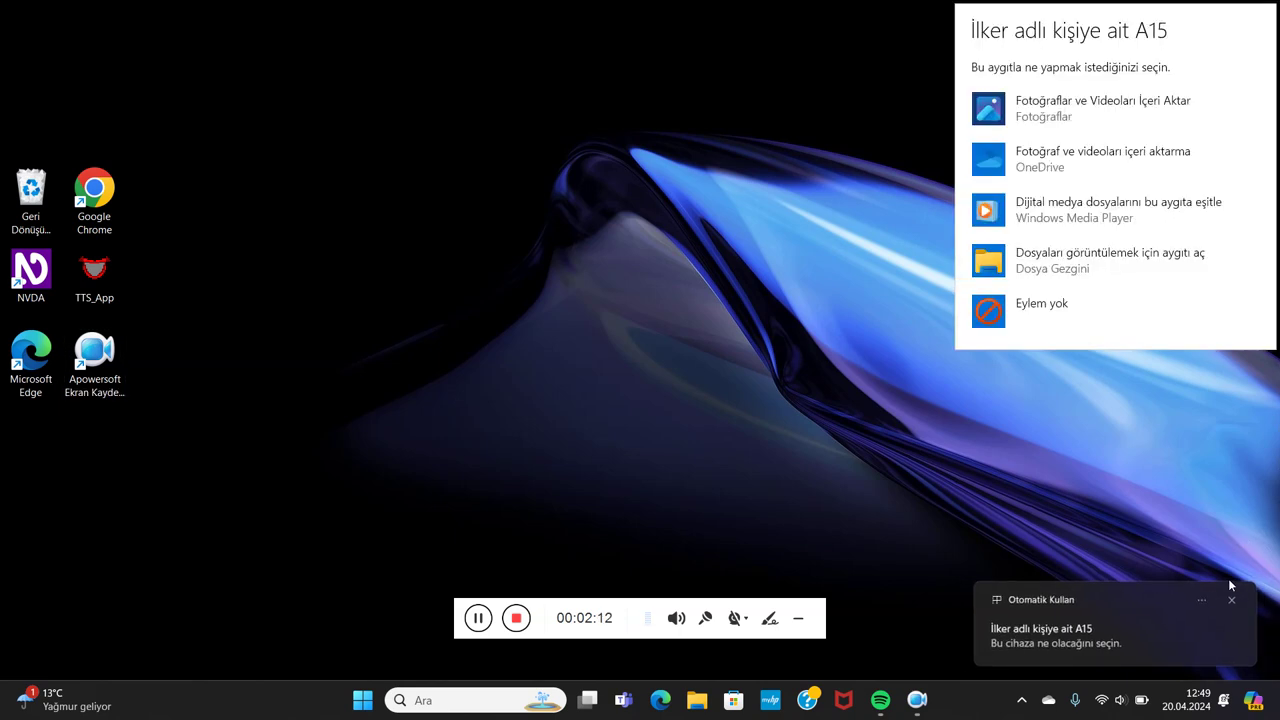
key("Tab")
key("Down")
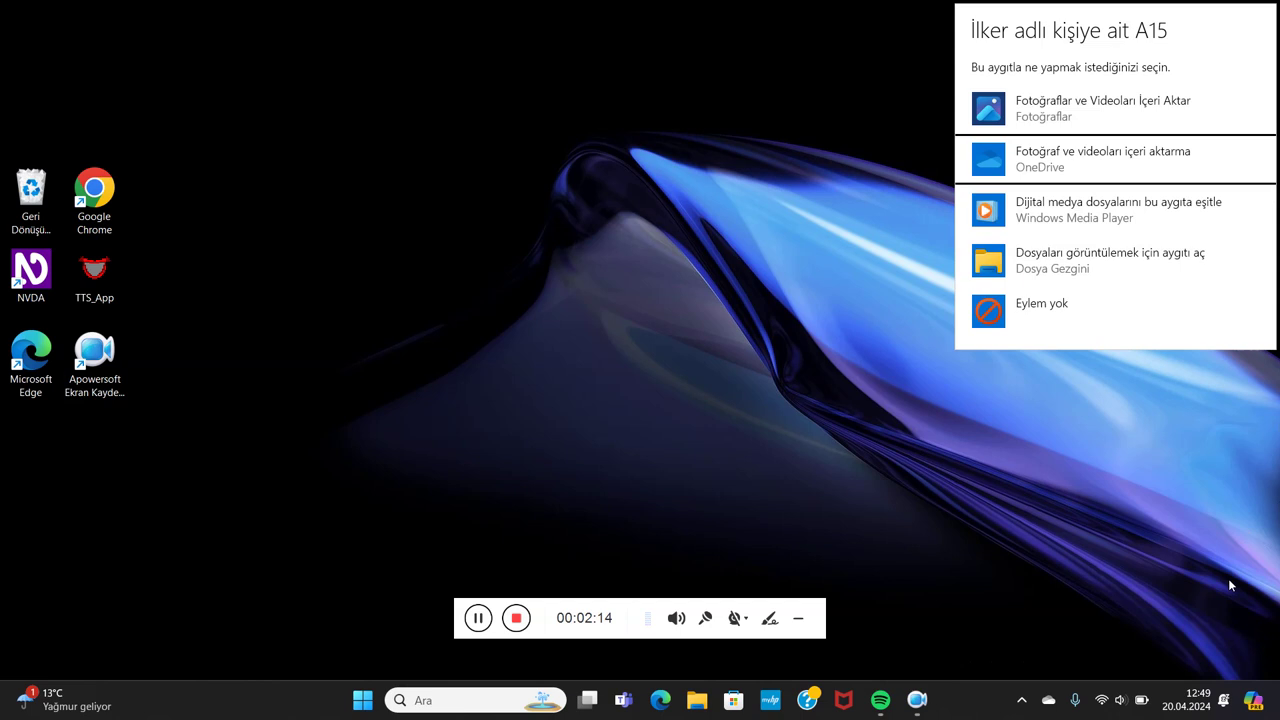
key("Up")
key("Down")
key("Down")
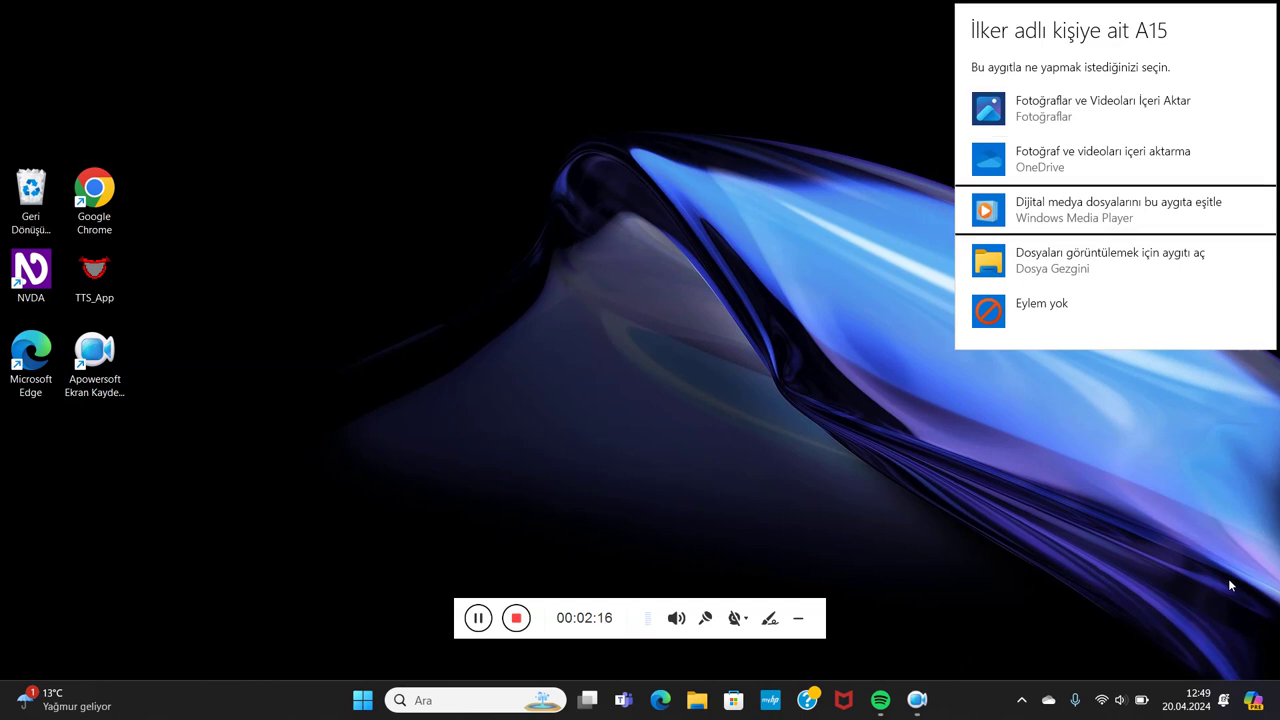
key("Down")
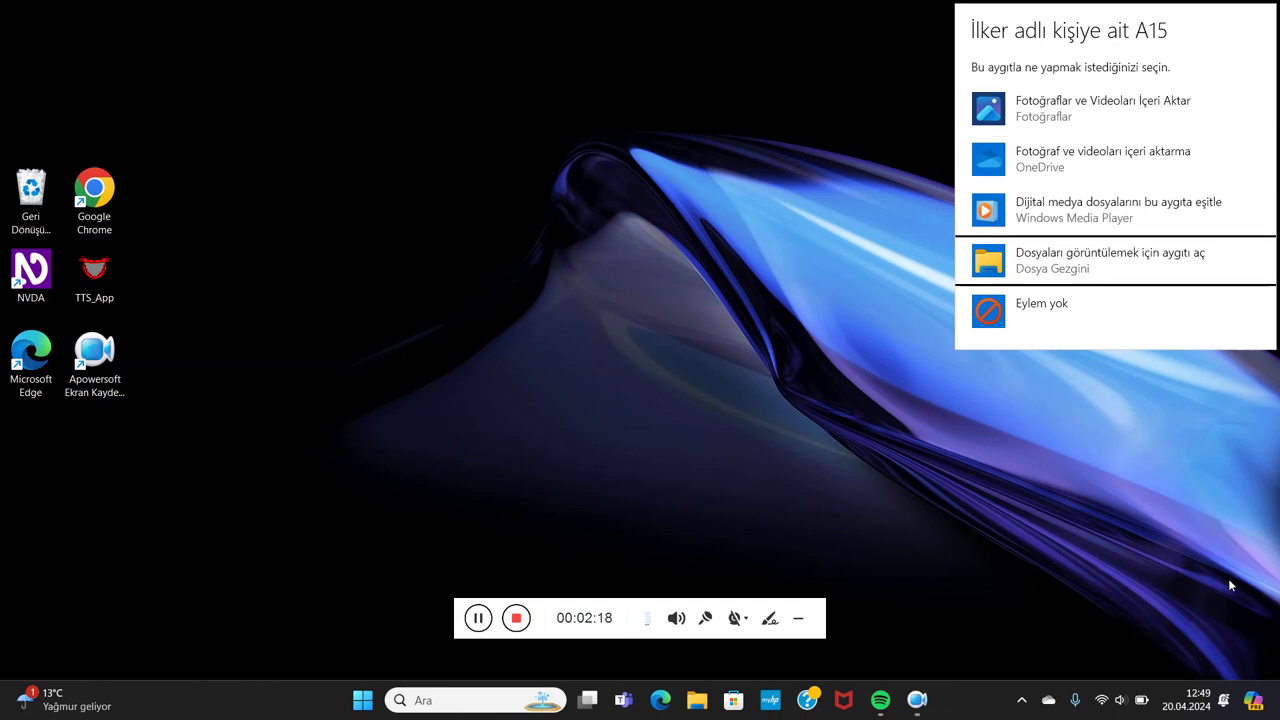
key("Return")
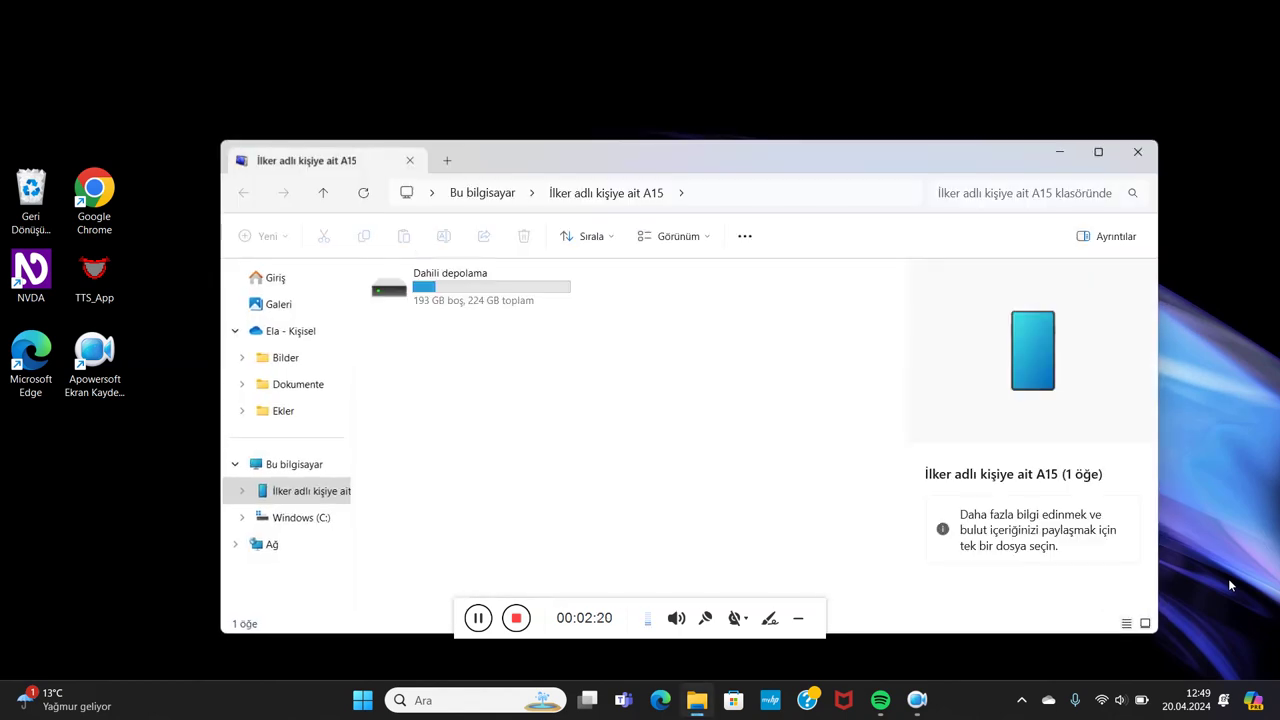
Open the archives folder in the phone's internal storage (Dahili depolama)
key("Down")
key("Return")
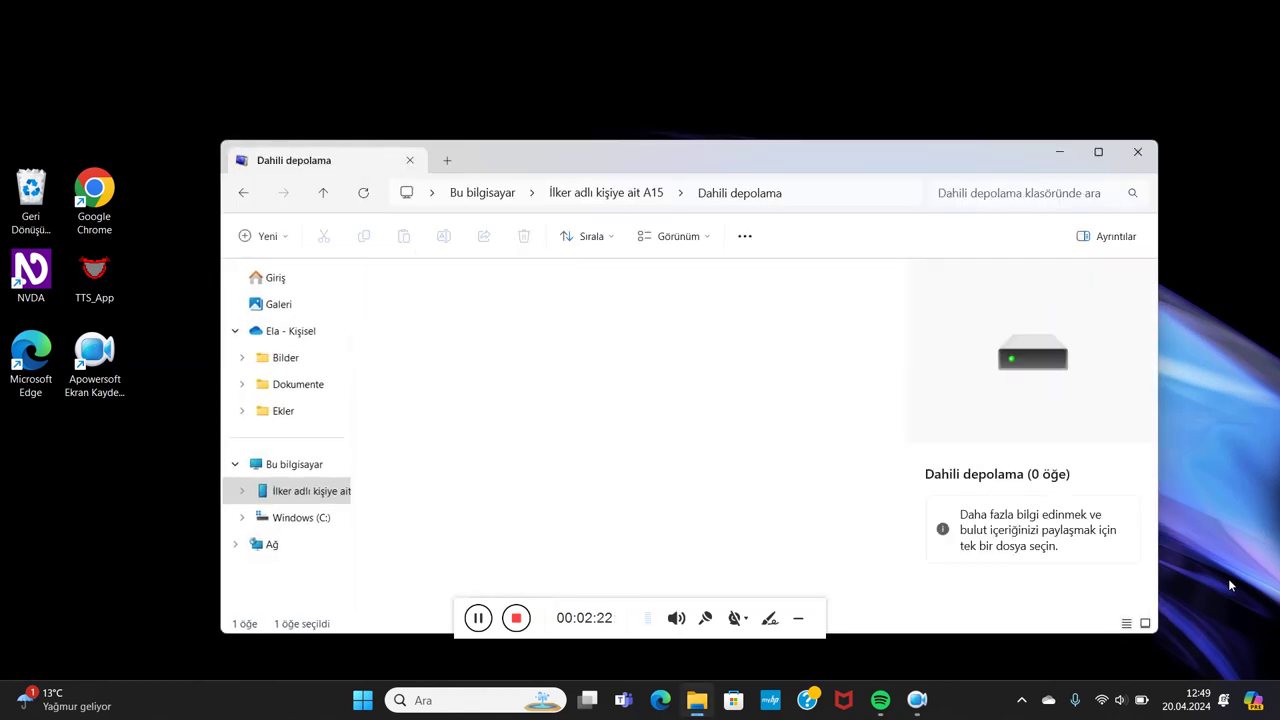
key("Down")
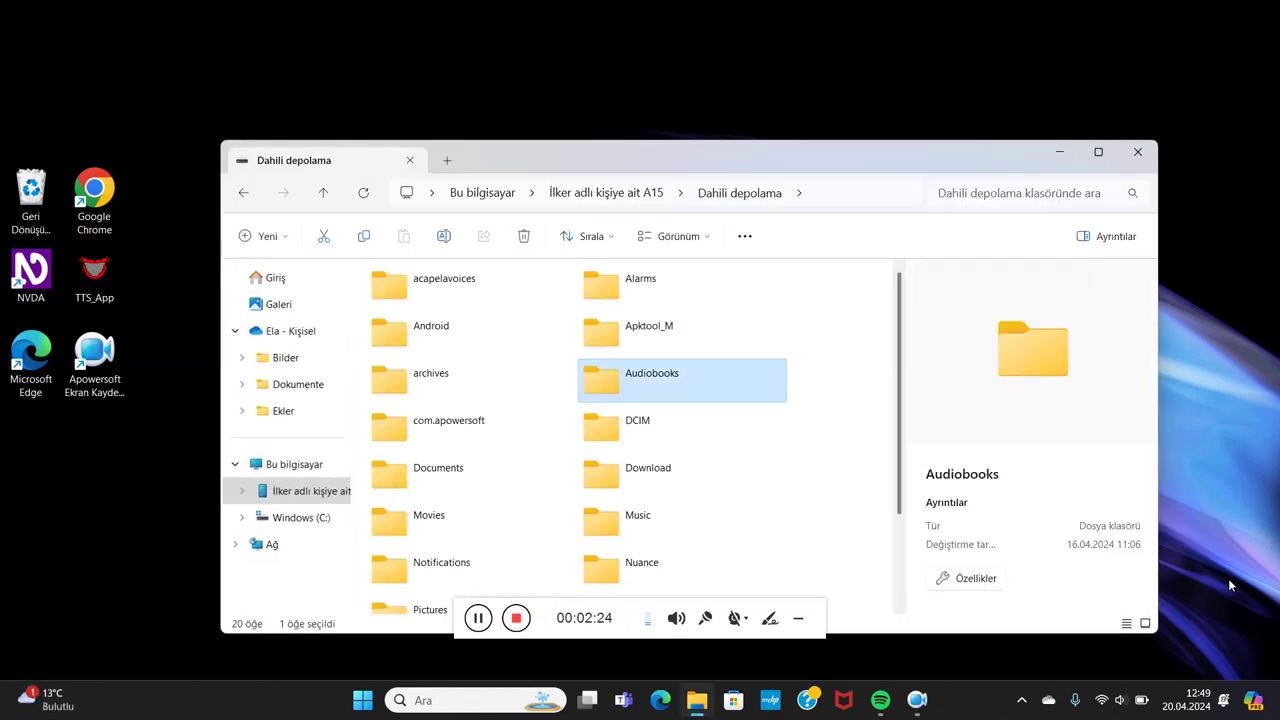
key("Return")
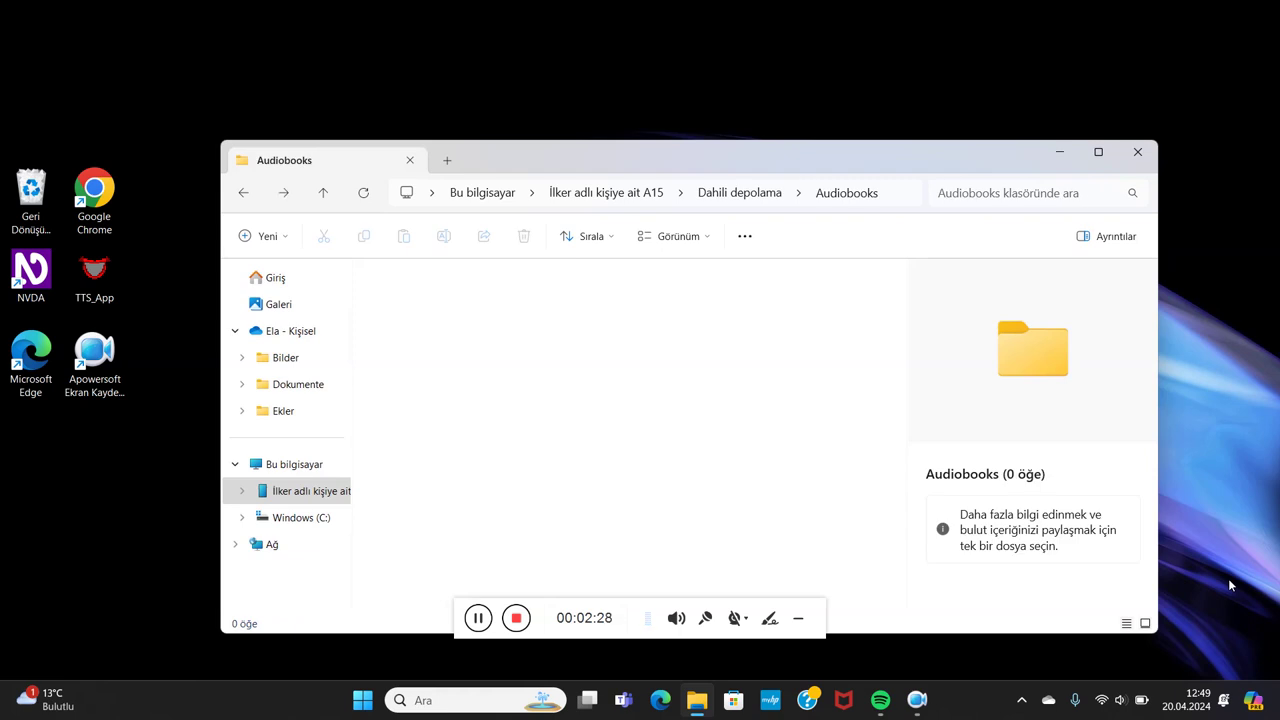
key("BackSpace")
key("Left")
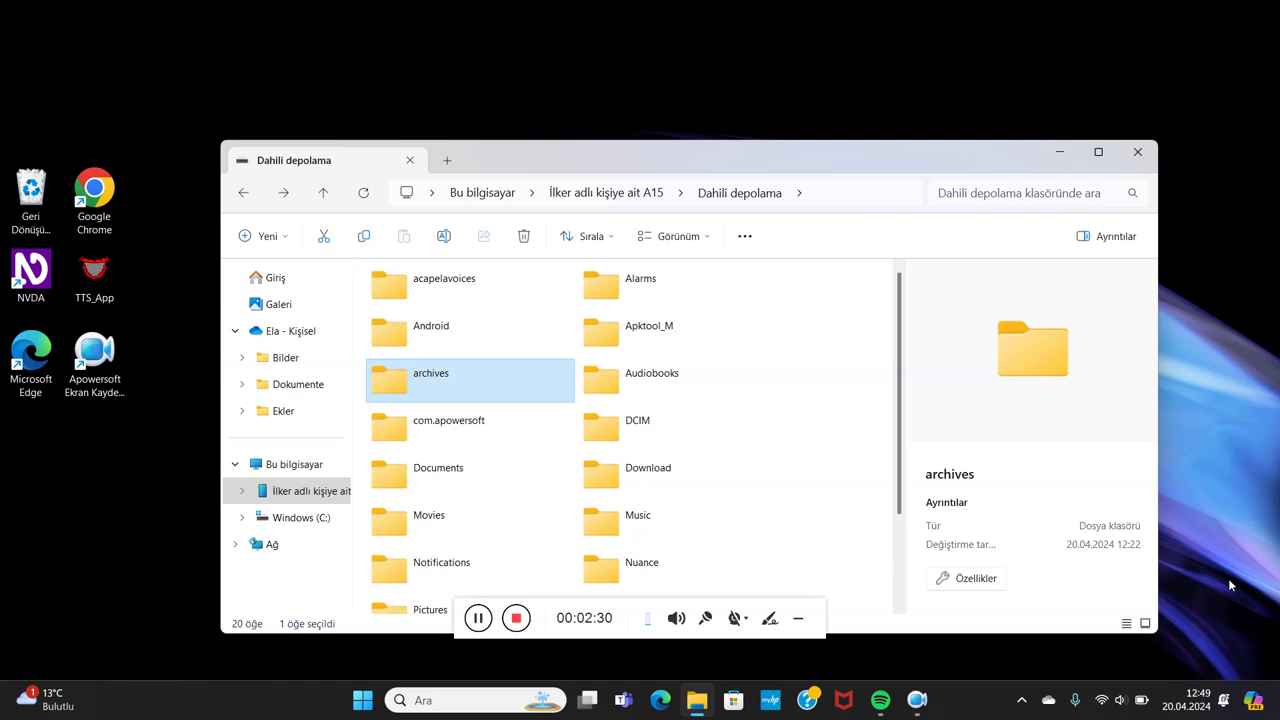
key("Return")
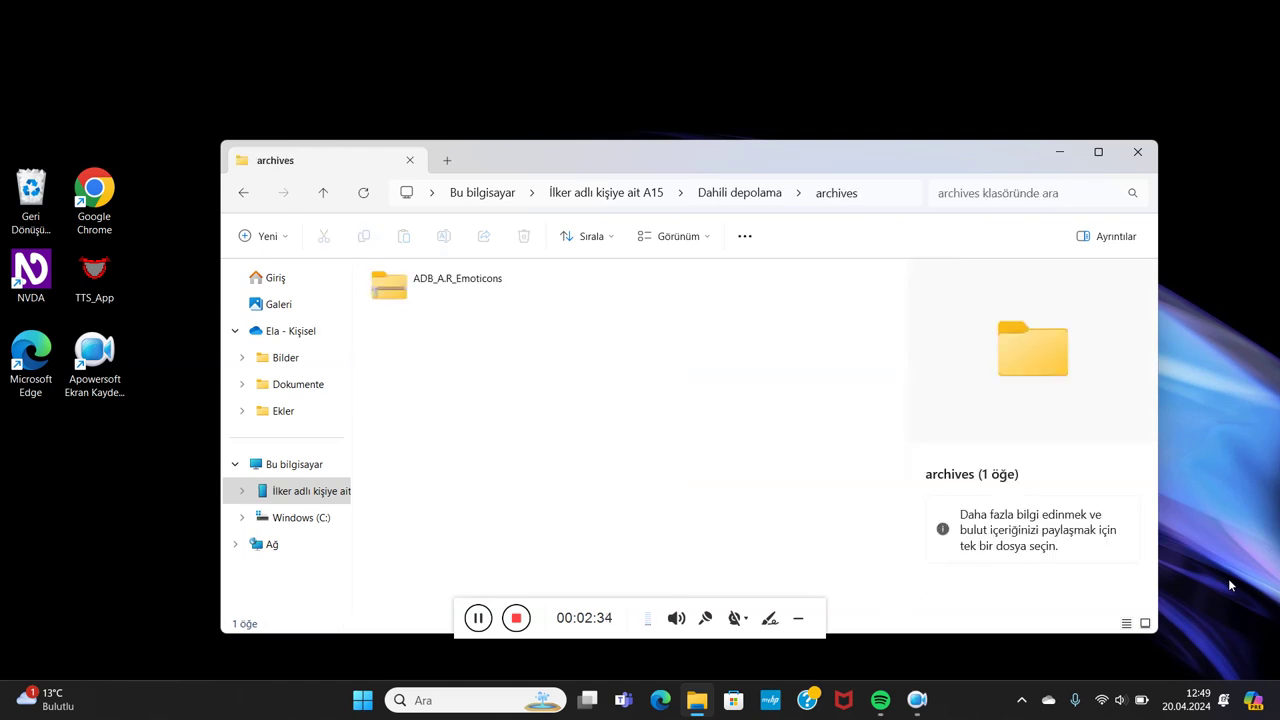
Copy the ADB_A.R_Emoticons archive from the phone to the desktop and close the File Explorer window
key("Down")
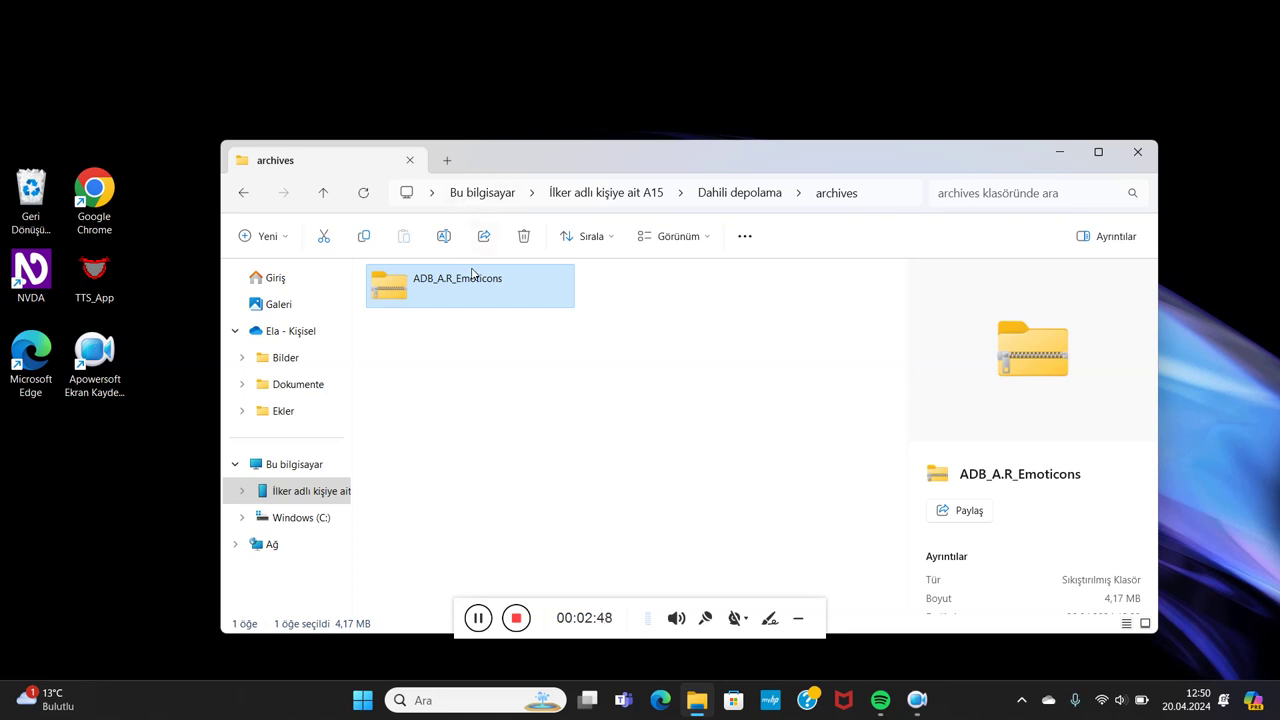
left_click(476, 350)
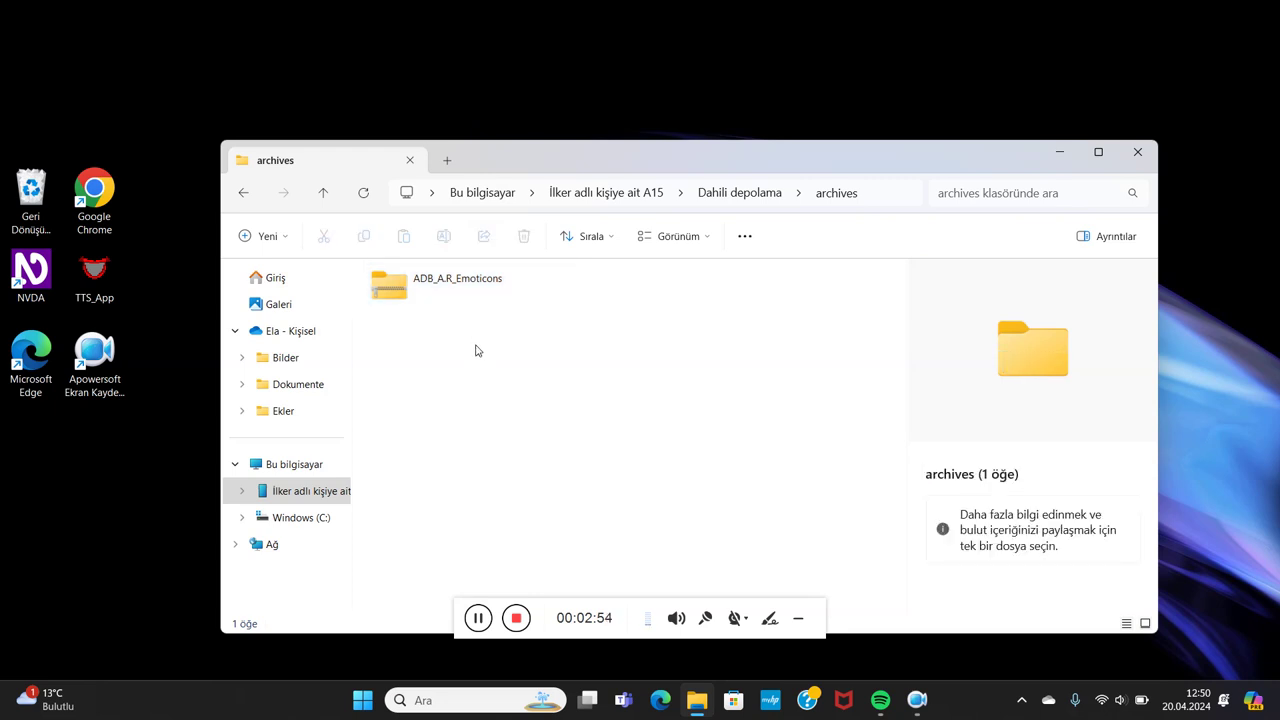
left_click(471, 282)
left_click_drag(471, 282, 1234, 30)
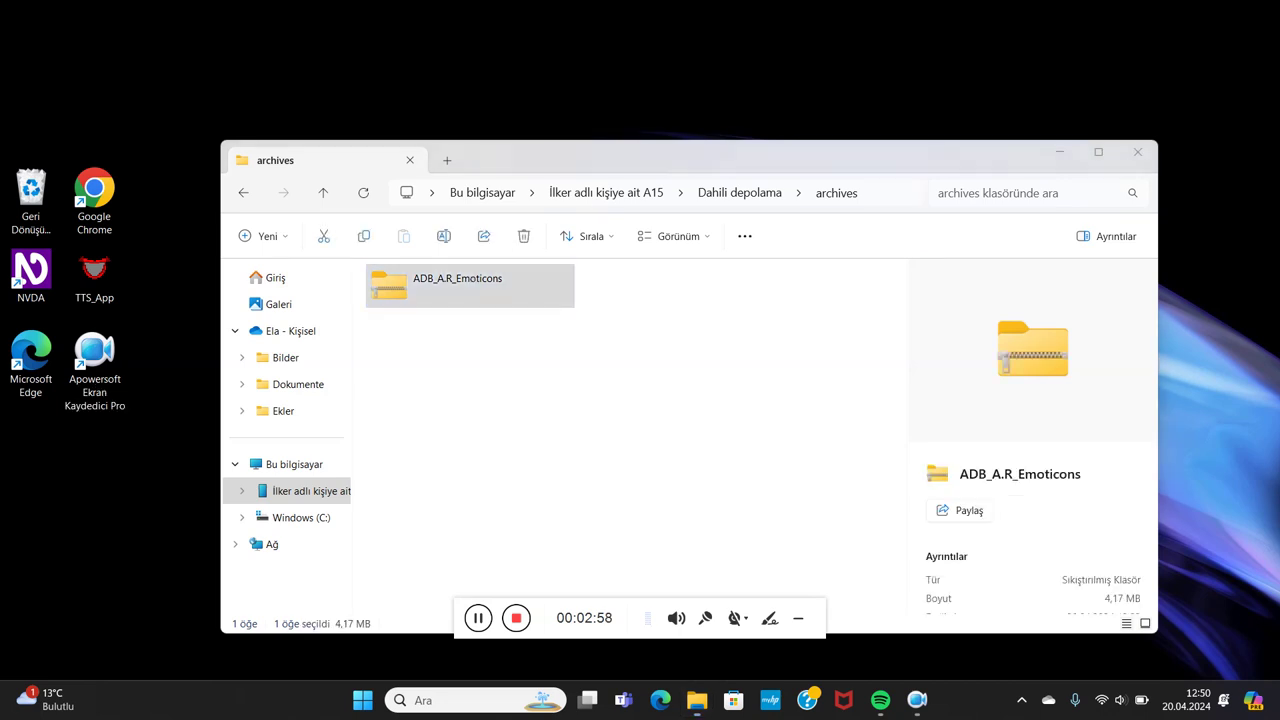
left_click(830, 148)
left_click(773, 346)
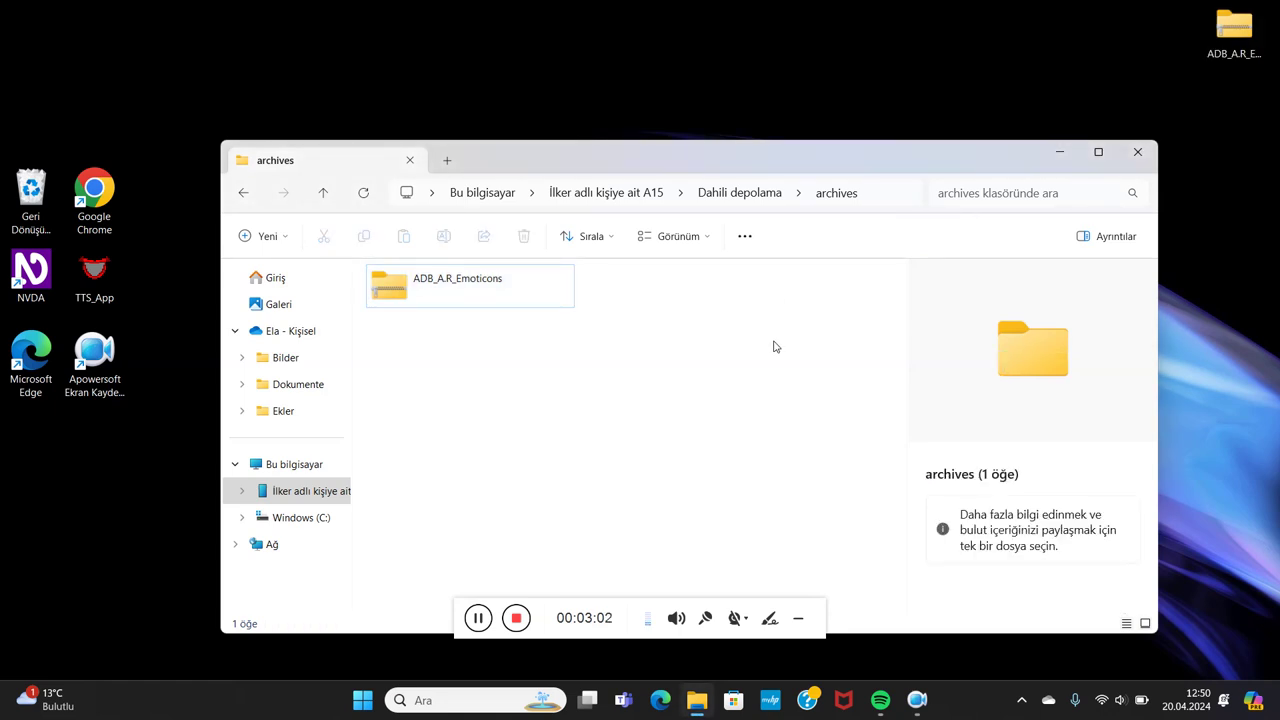
key("alt+F4")
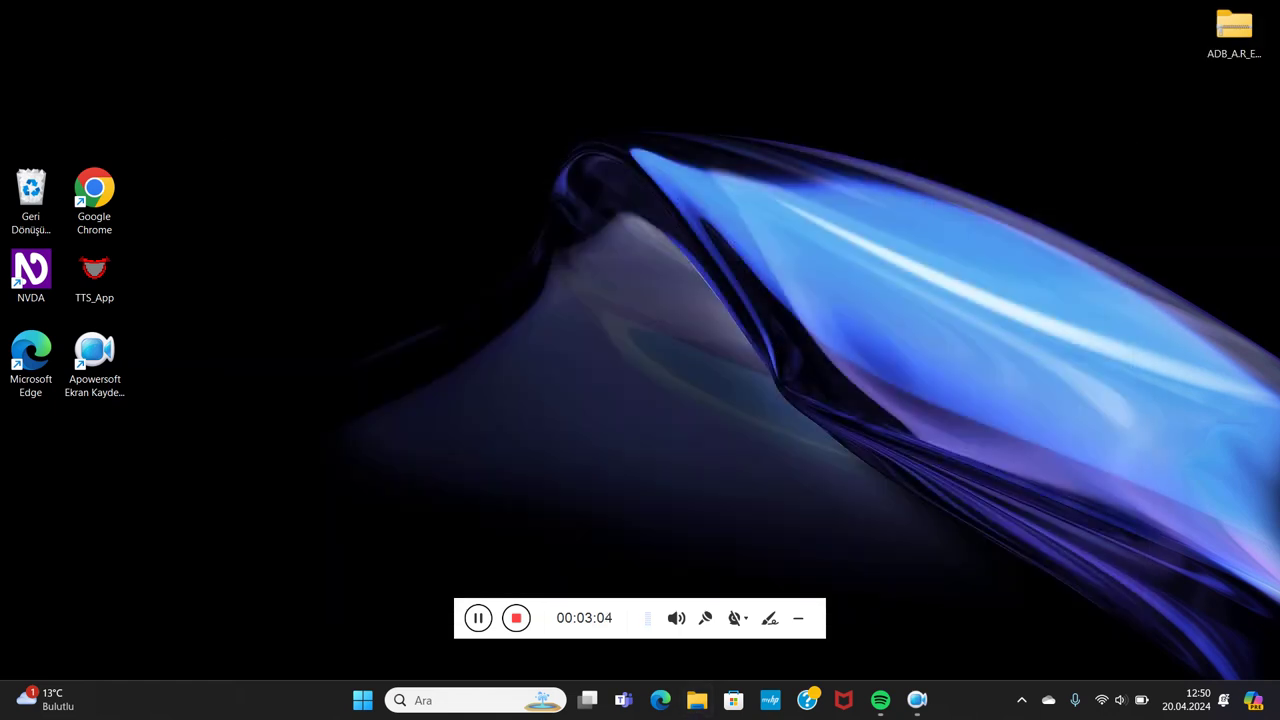
Extract all files of the desktop's ADB_A.R_Emoticons archive into the proposed desktop folder, keeping the option to show the extracted files
right_click(1240, 30)
key("Right")
key("Right")
key("Right")
key("Down")
key("Down")
key("Down")
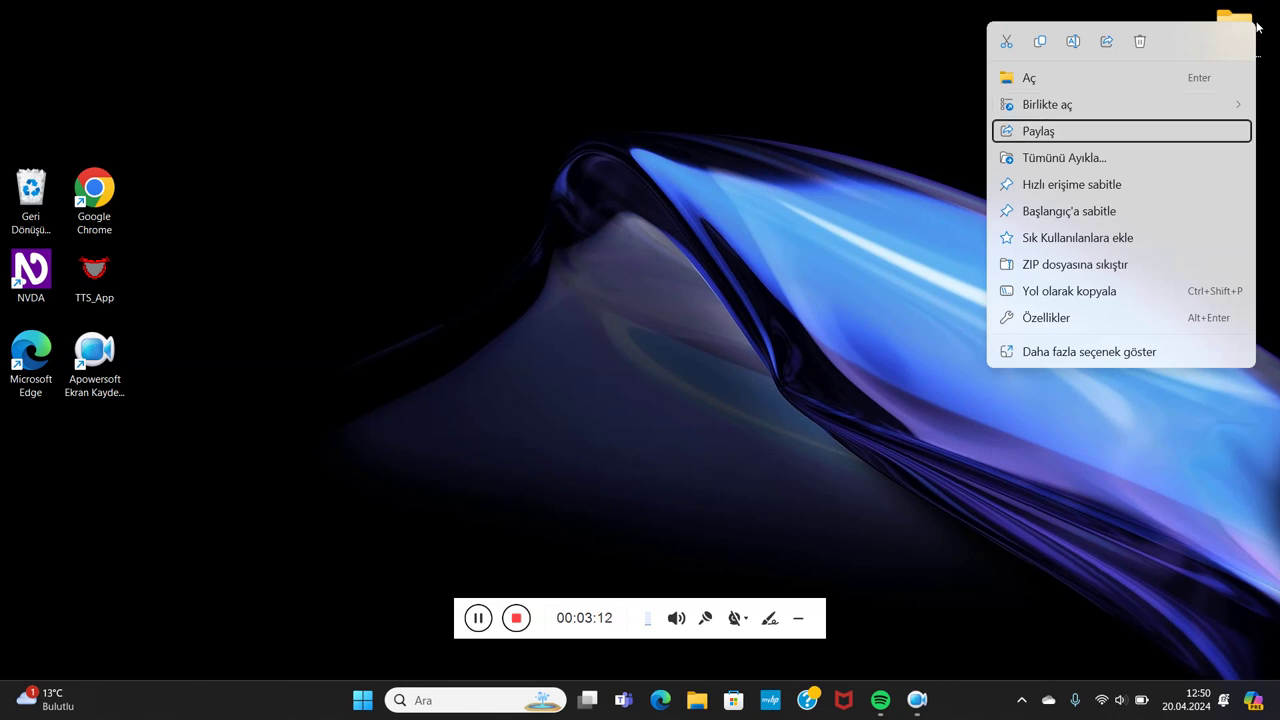
key("Down")
key("Return")
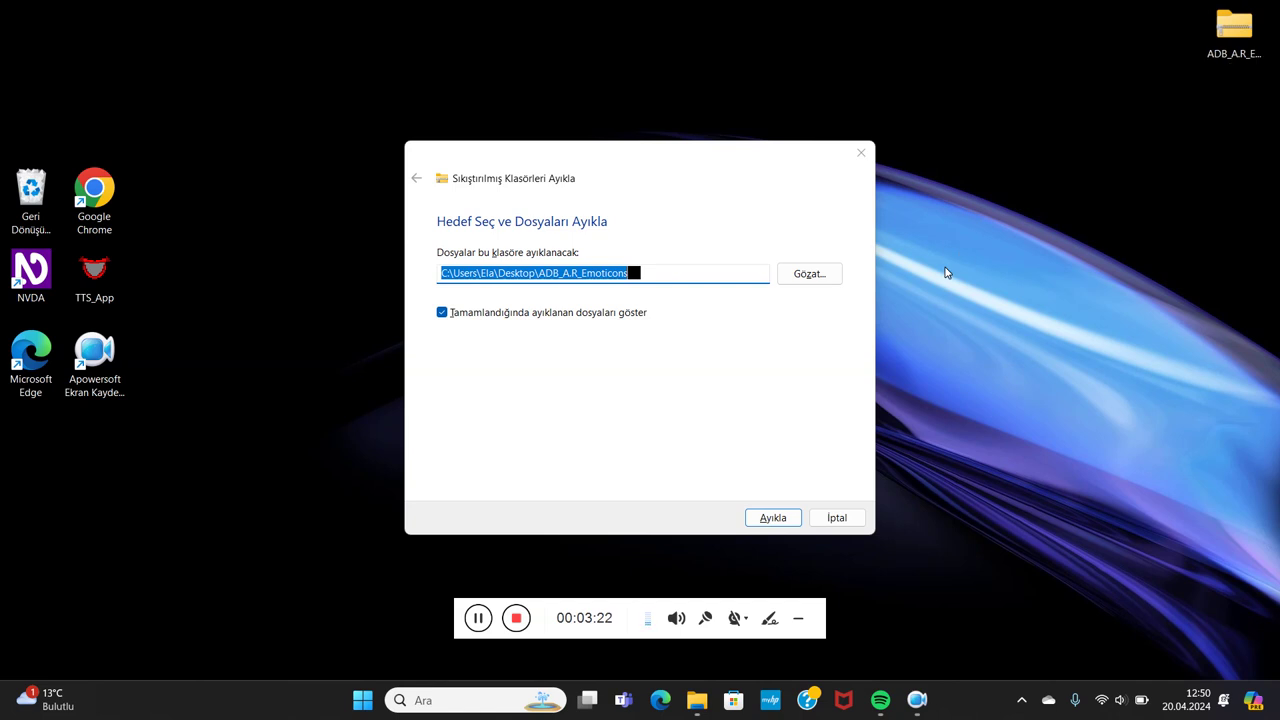
left_click(843, 360)
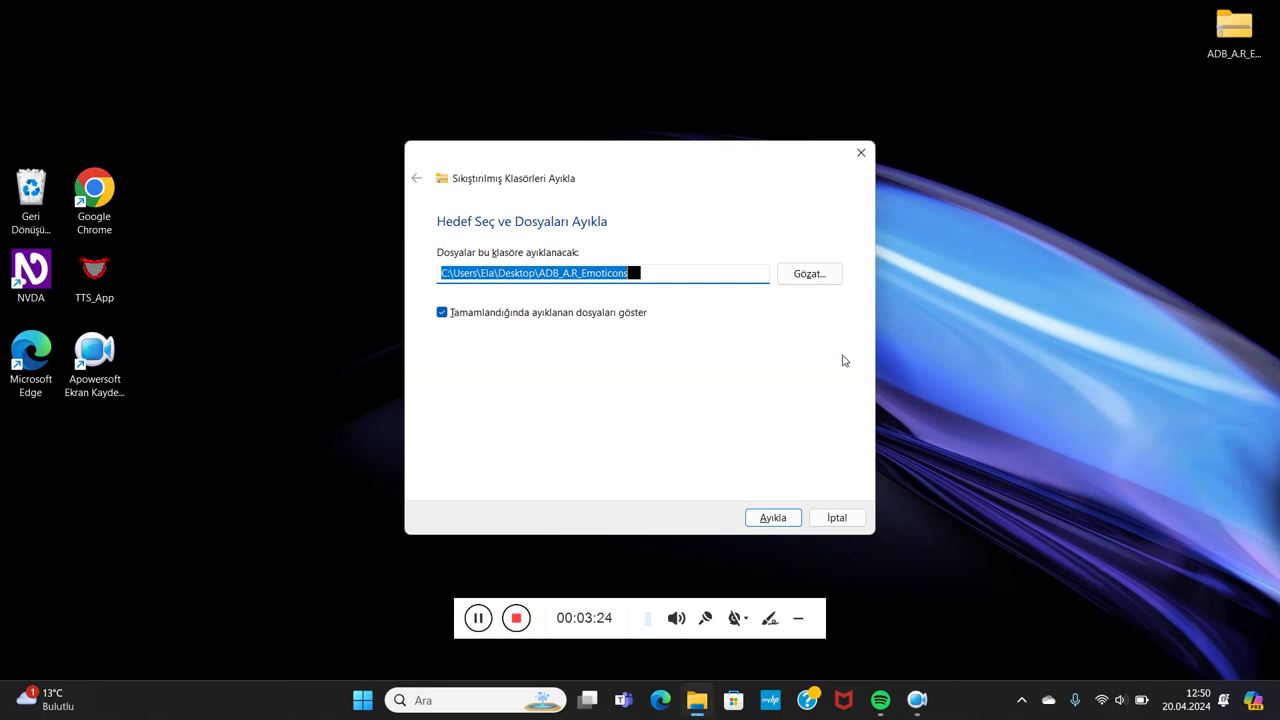
key("Tab")
key("Tab")
key("Tab")
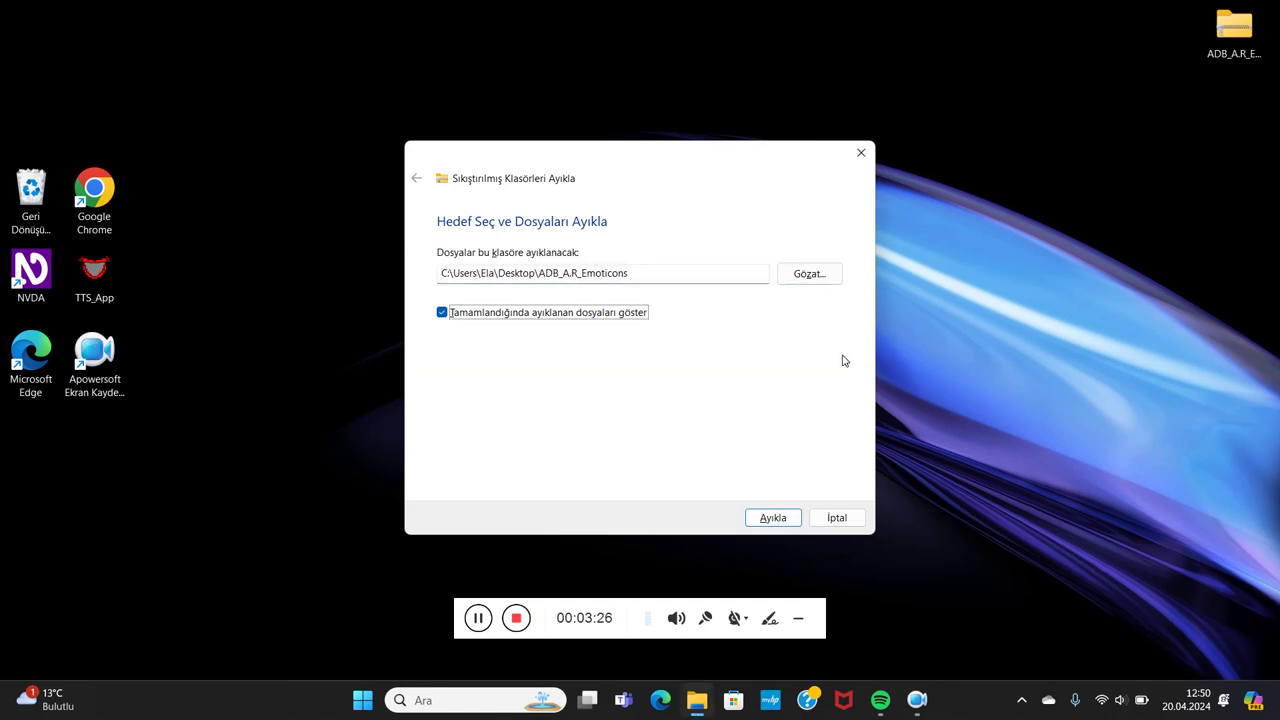
key("Return")
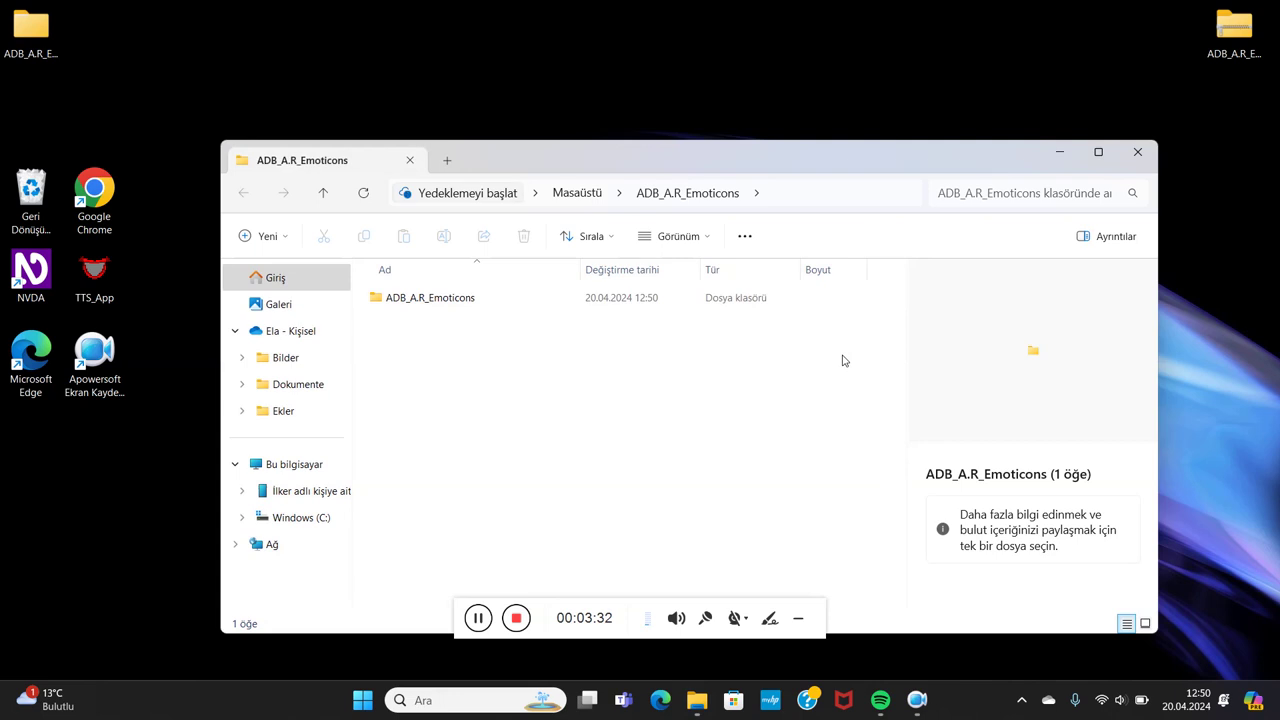
Open the inner ADB_A.R_Emoticons folder and run the izin batch file
key("Down")
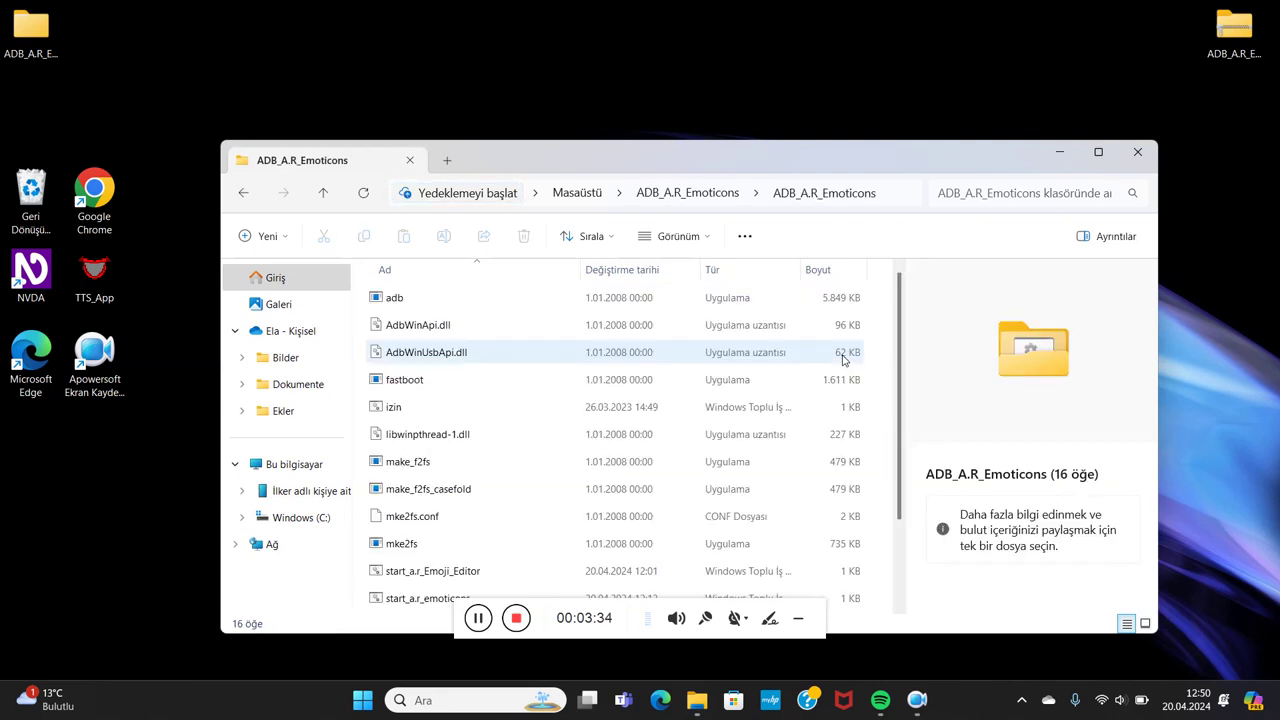
key("Down")
key("Down")
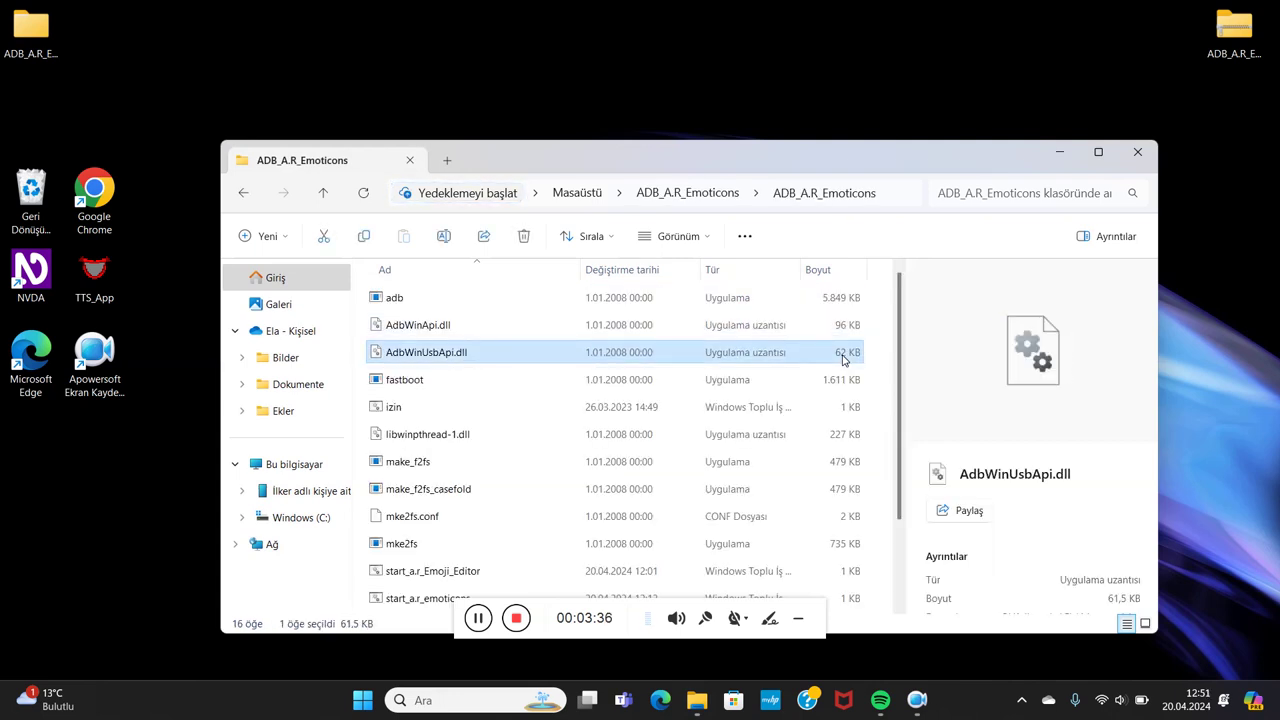
key("Home")
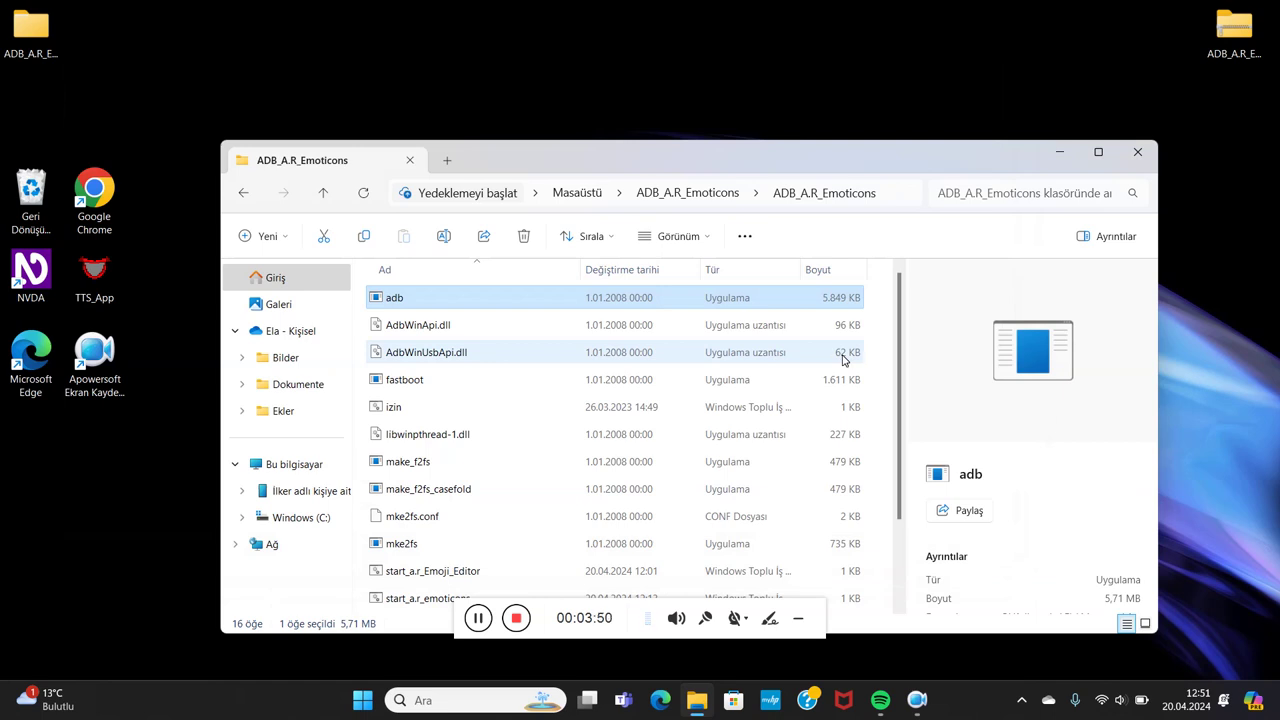
key("Down")
key("Down")
key("Down")
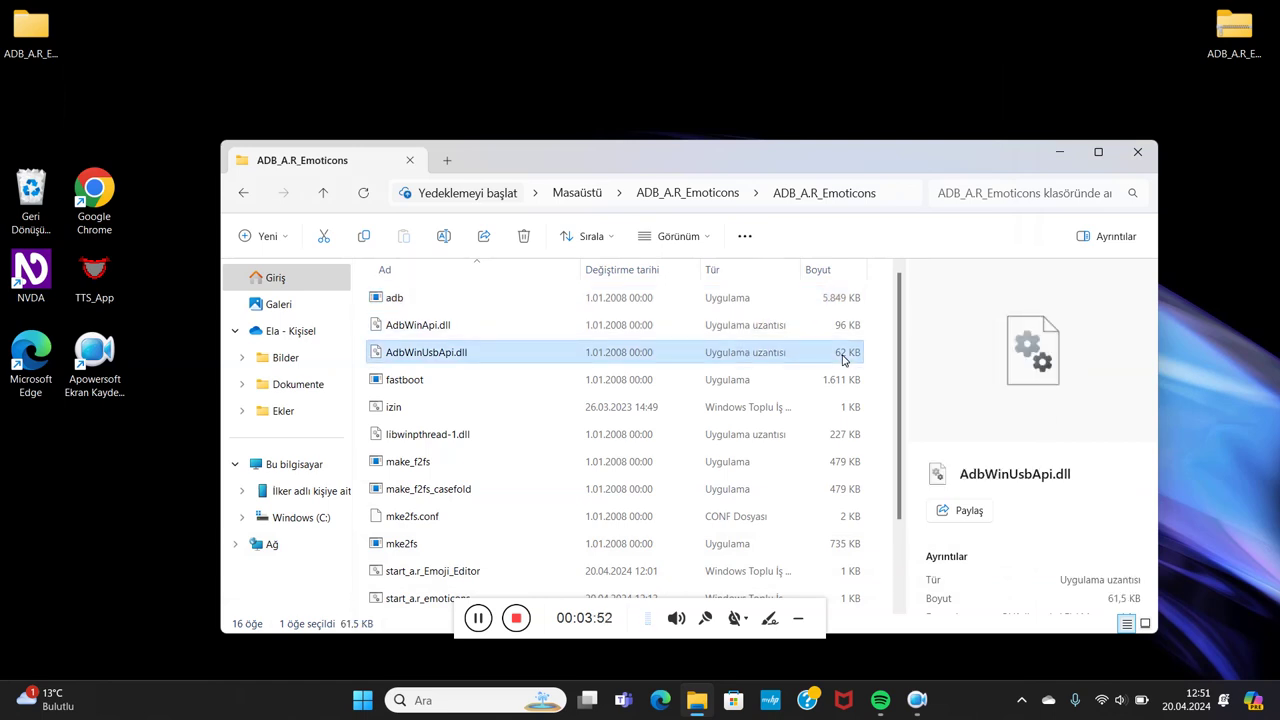
key("Down")
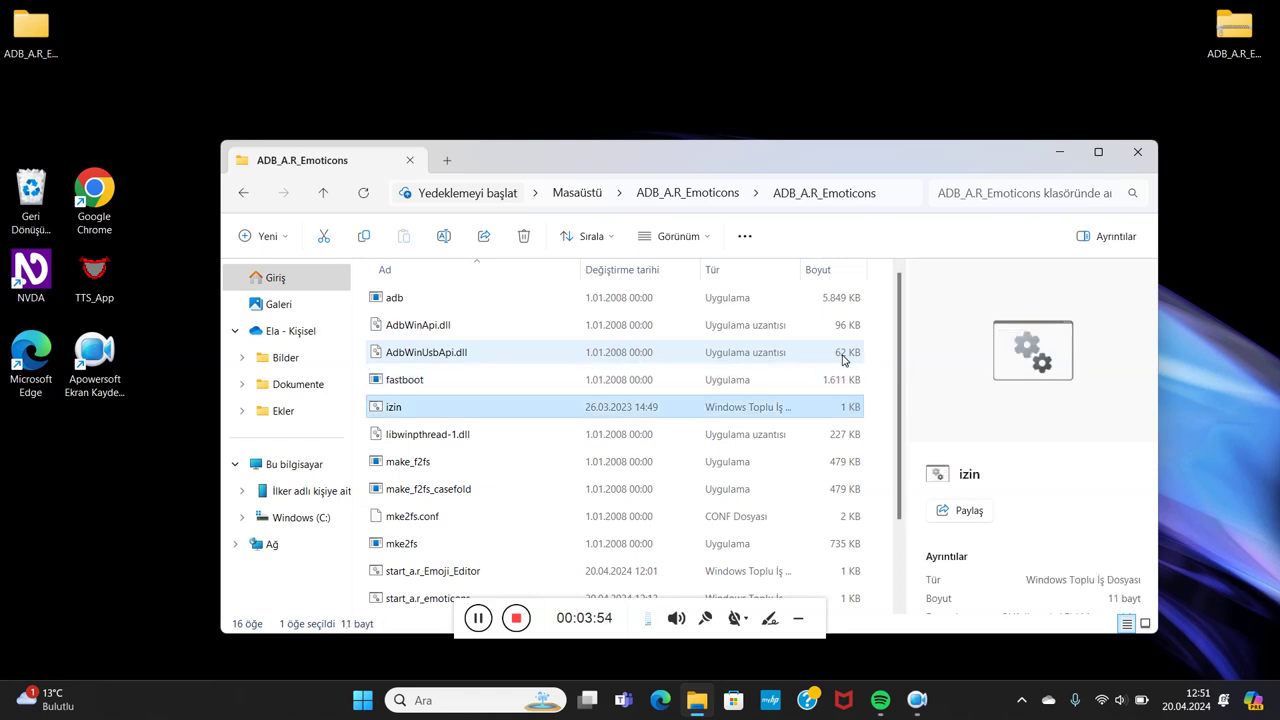
key("Return")
Run the STOP_A.R_EMOJİ_EDİTOR batch file twice, continuing past its console prompt each time
key("Down")
key("Down")
key("Down")
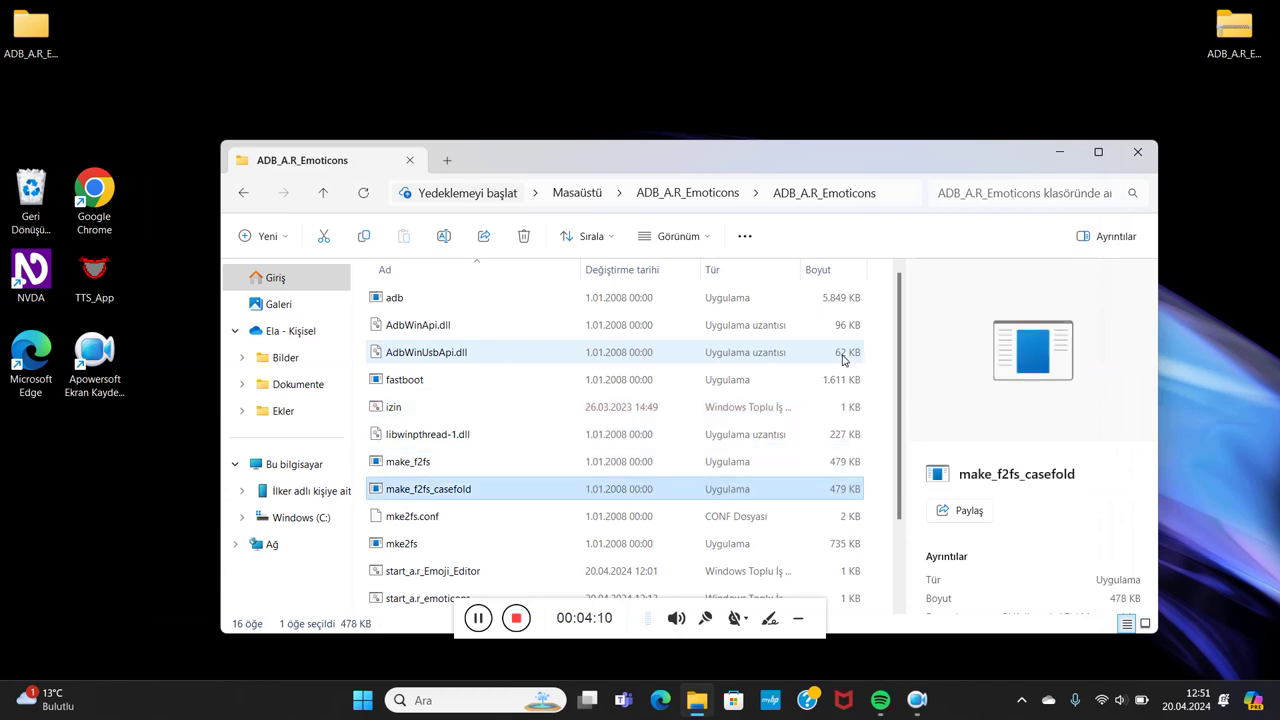
key("Down")
key("Down")
key("Down")
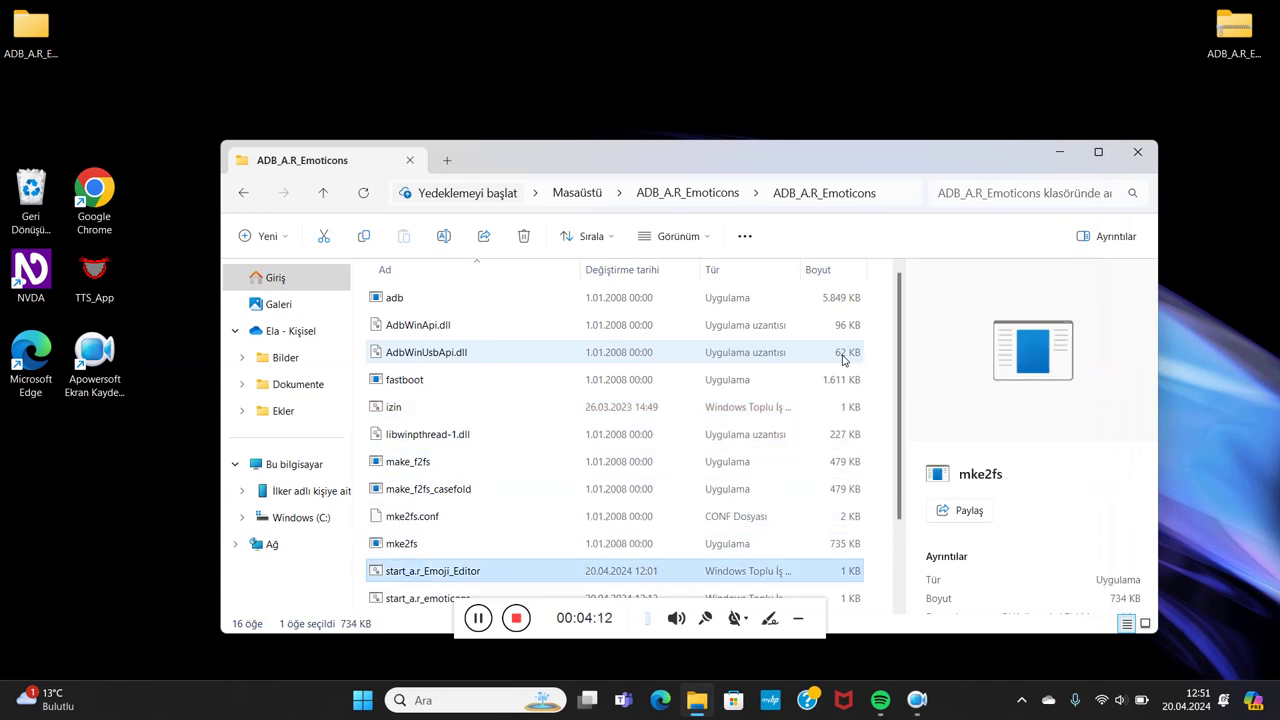
key("Down")
key("Down")
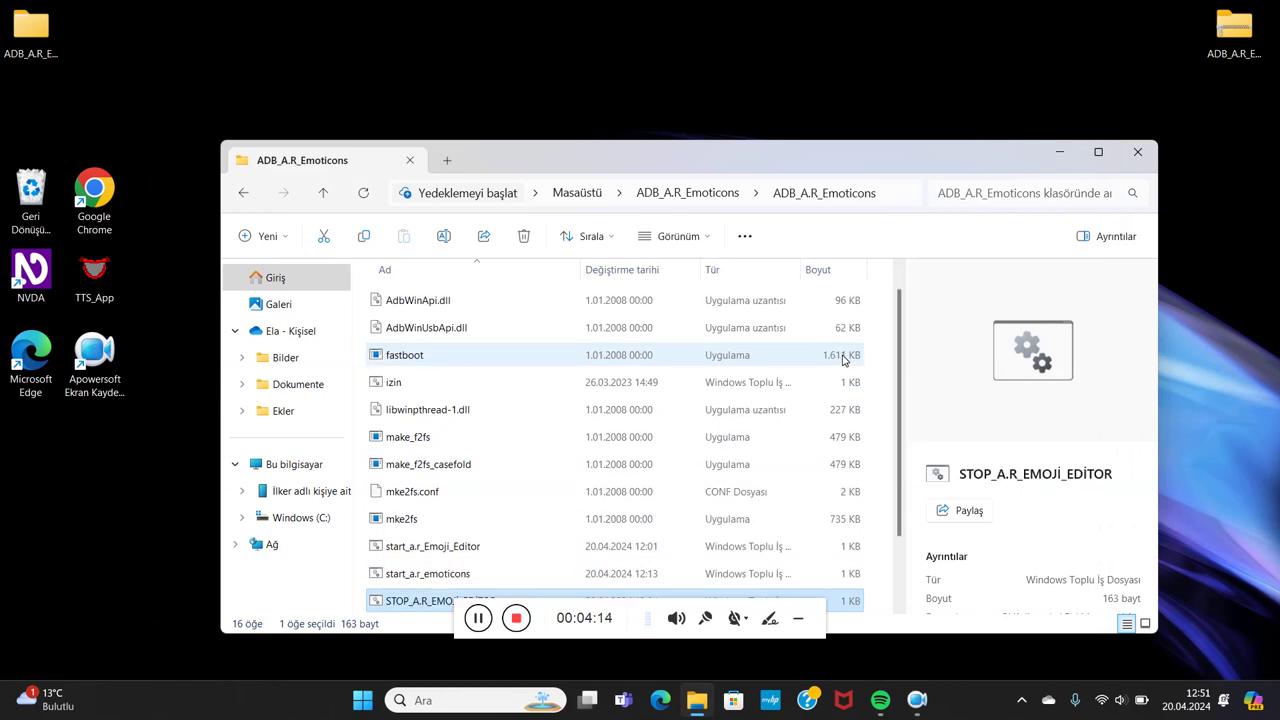
key("Return")
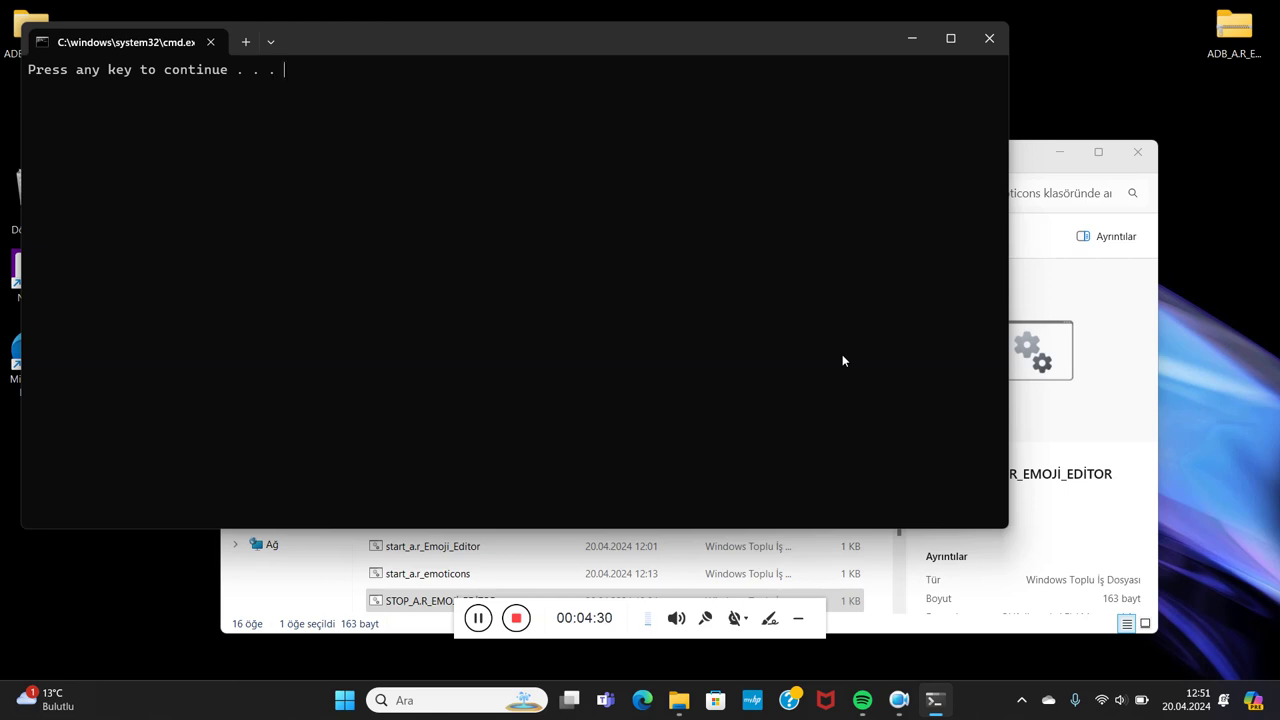
key("Return")
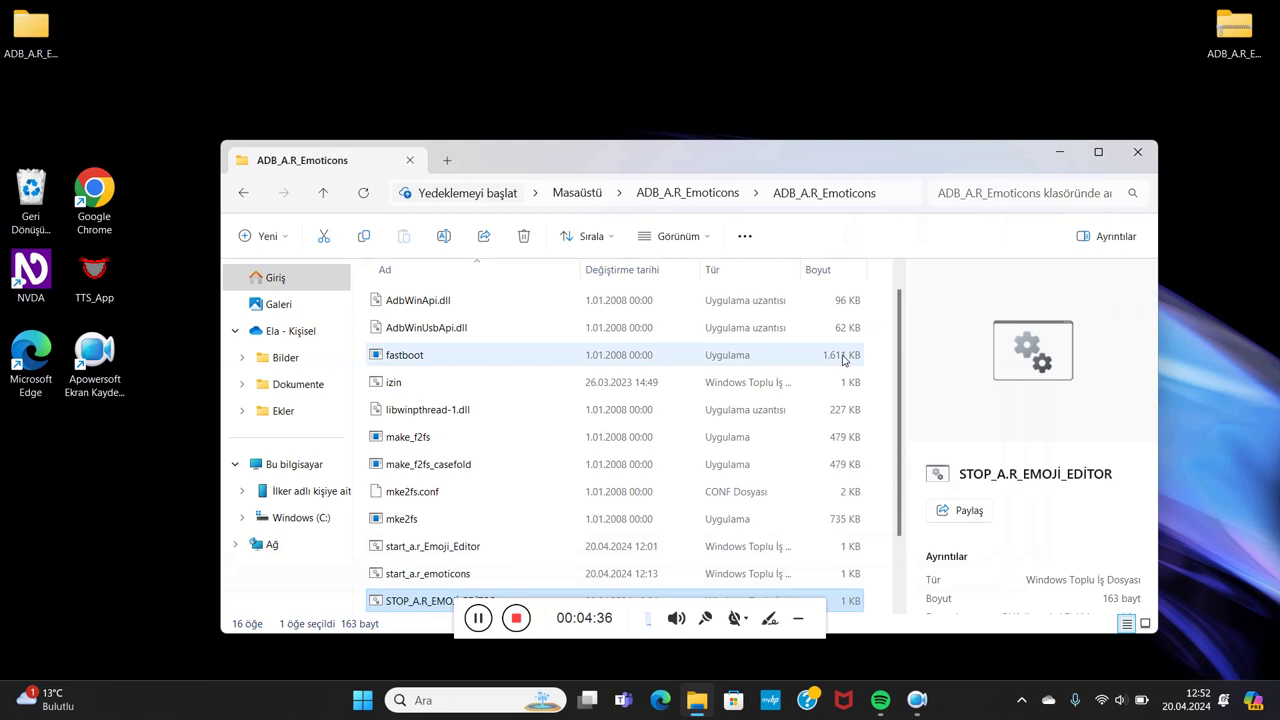
key("Return")
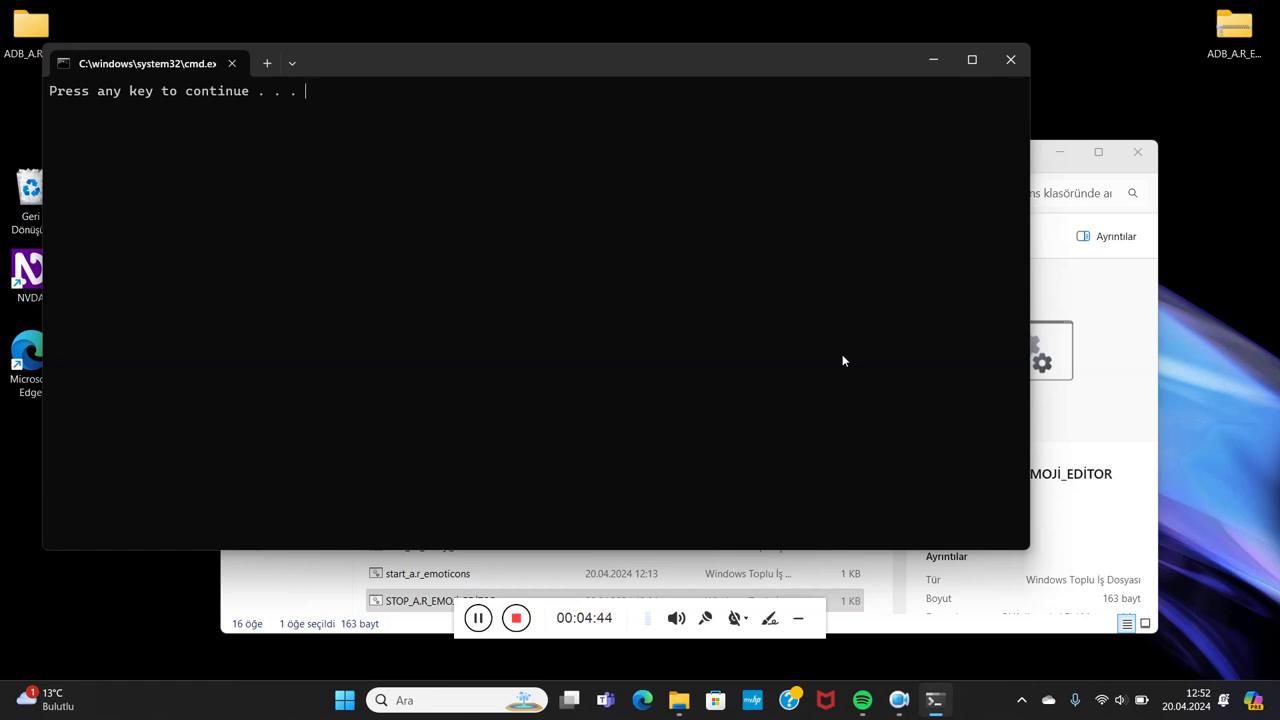
key("Return")
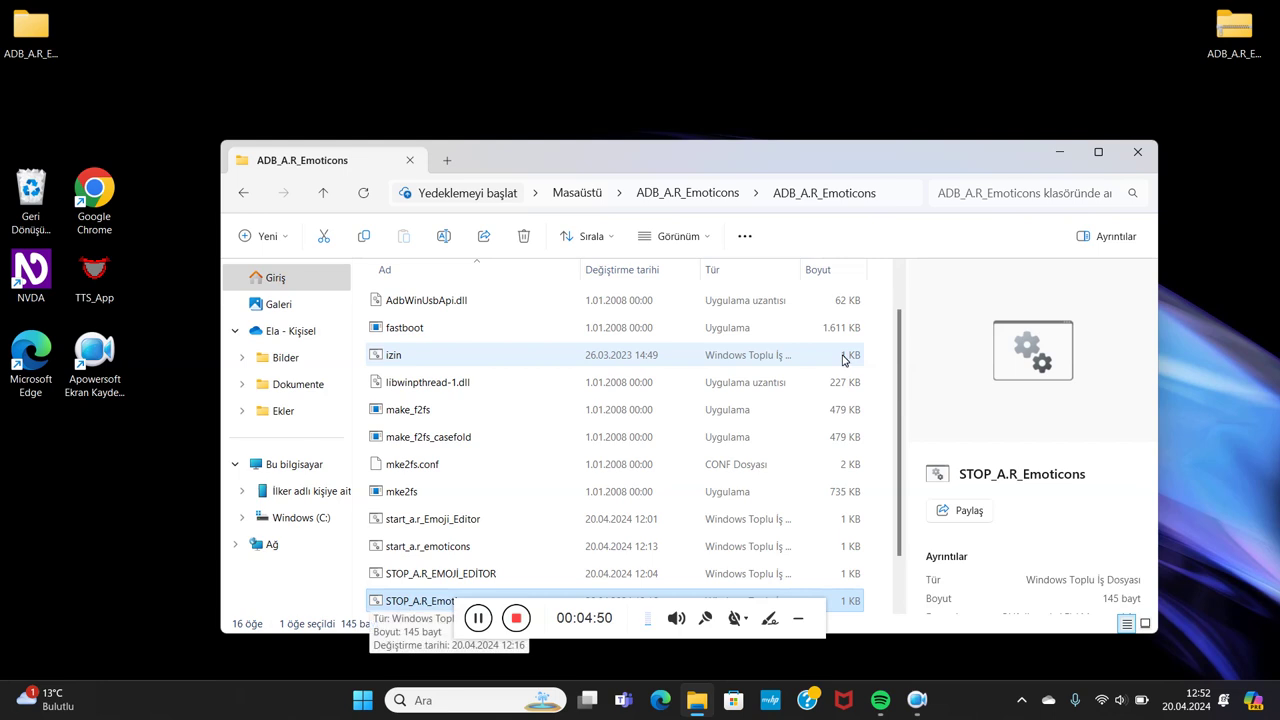
Run the STOP_A.R_Emoticons batch file twice, continuing past its console prompt each time
double_click(843, 360)
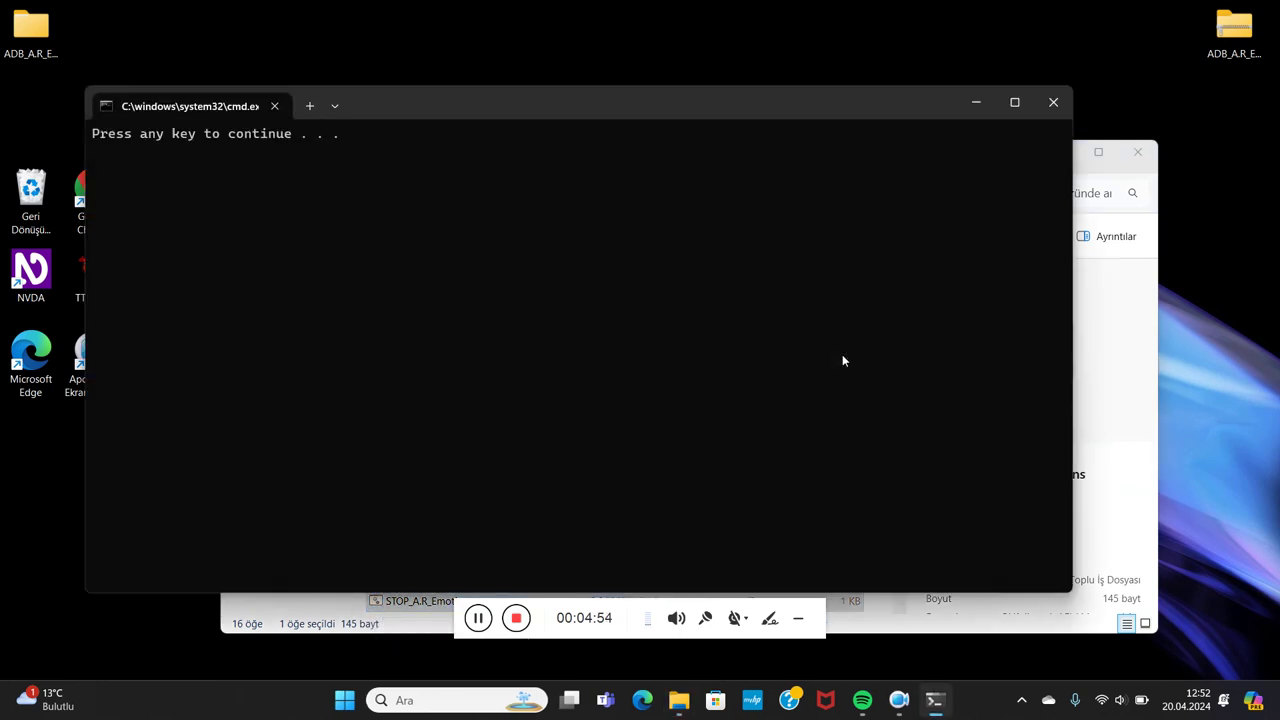
key("Return")
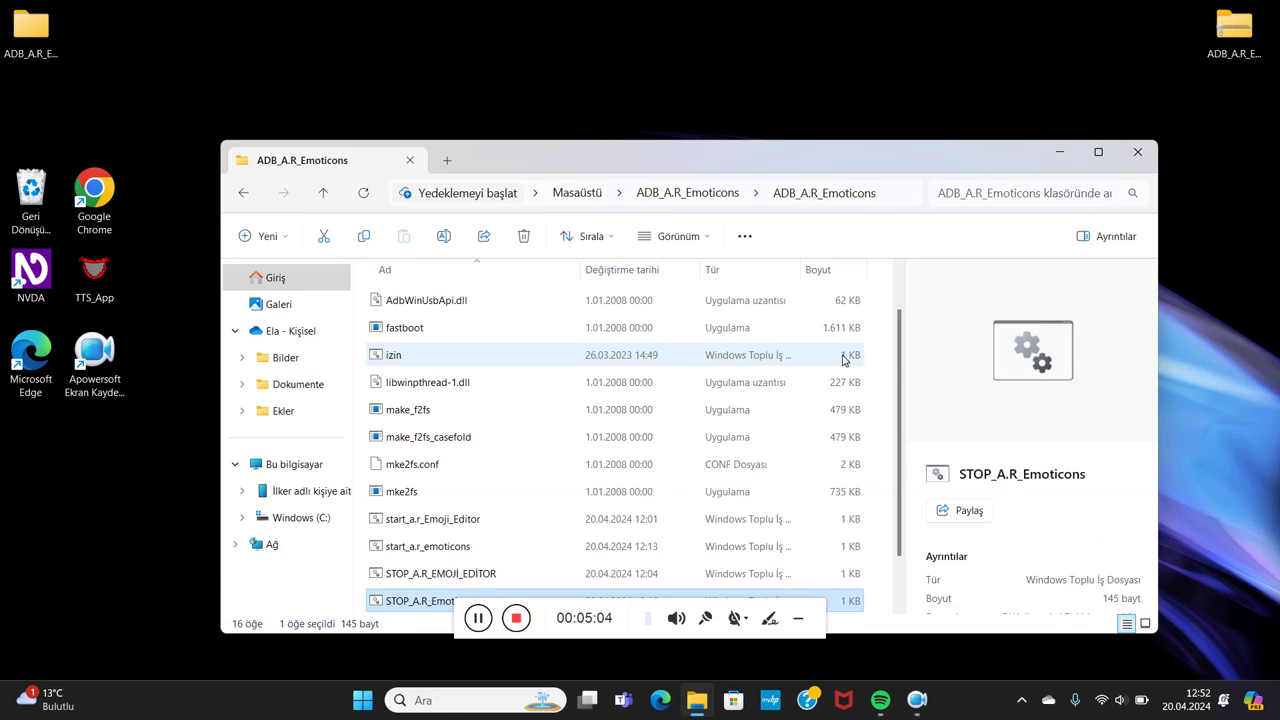
double_click(843, 360)
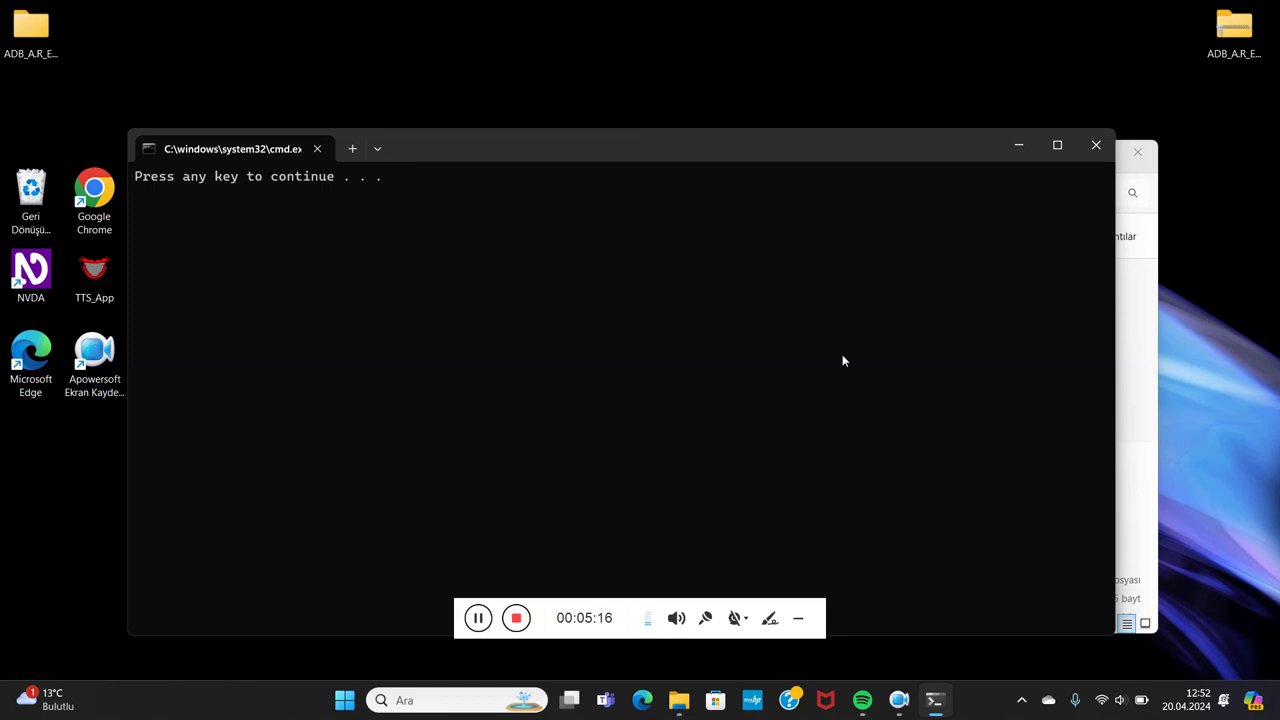
key("Return")
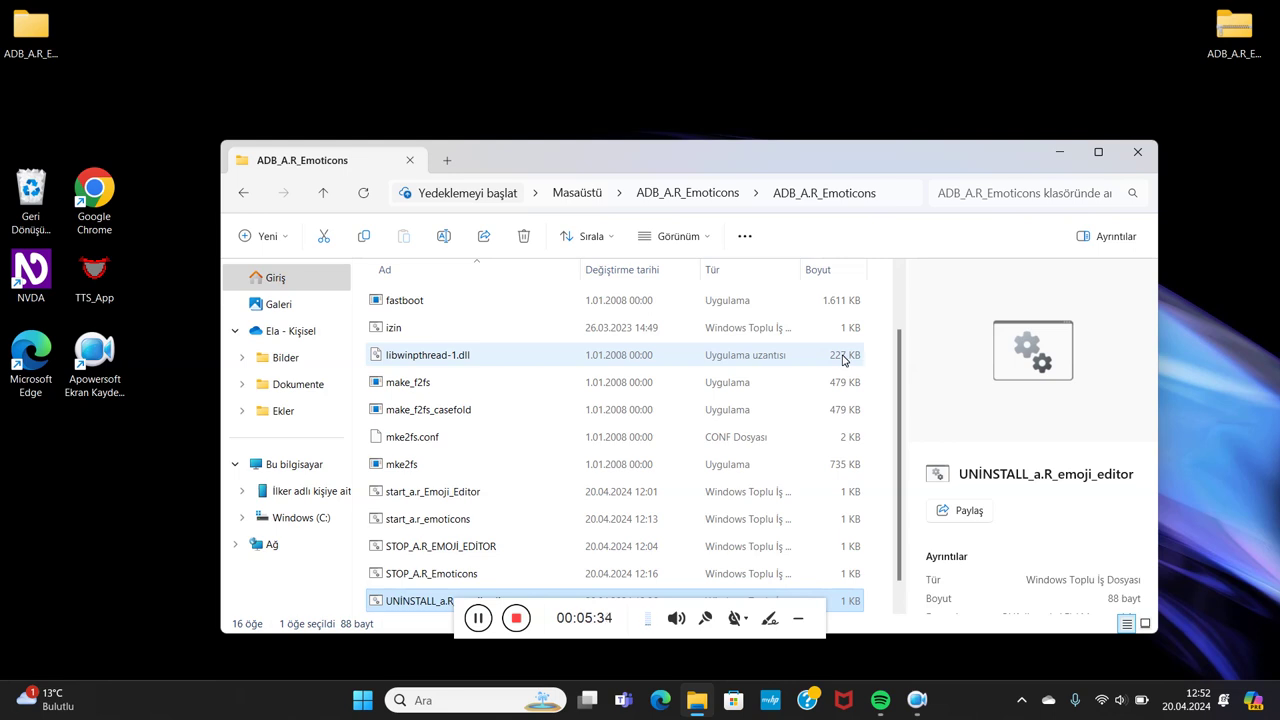
Run the UNİNSTALL_a.R_emoji_editor batch file twice, dismissing its console prompt after each run
key("Return")
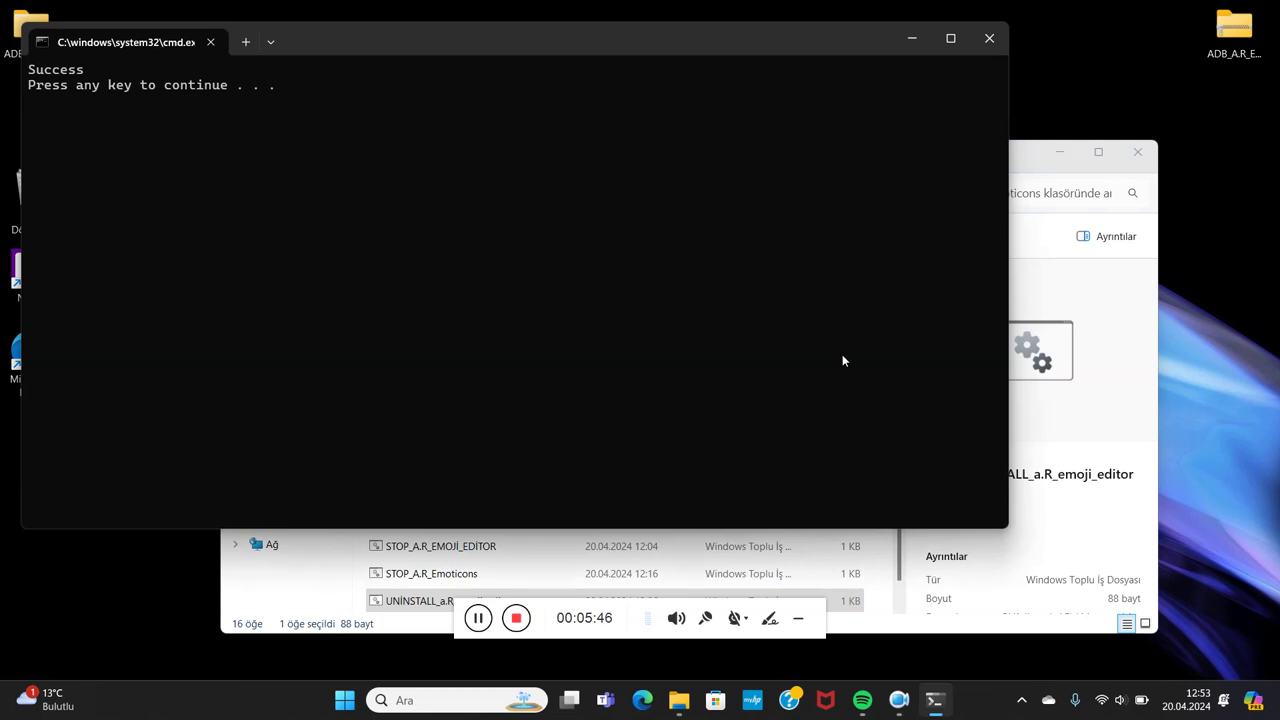
key("Down")
key("Up")
key("Down")
key("Up")
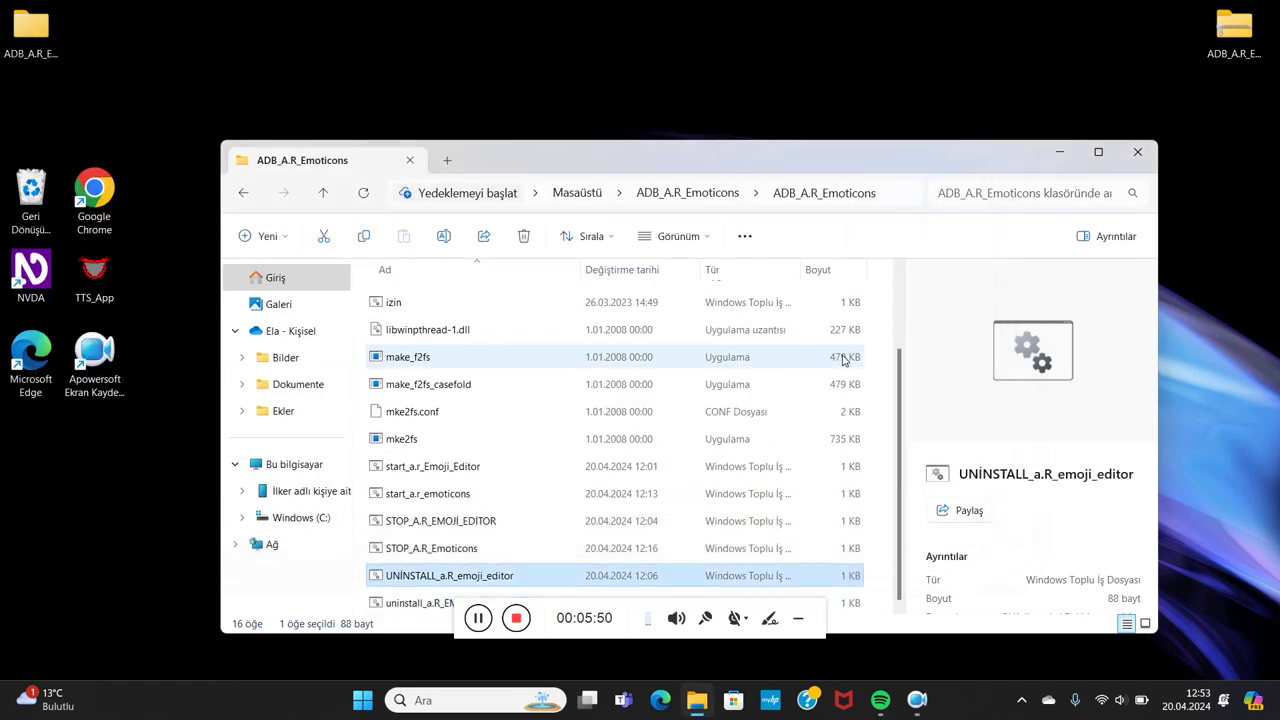
key("Up")
key("Down")
key("Return")
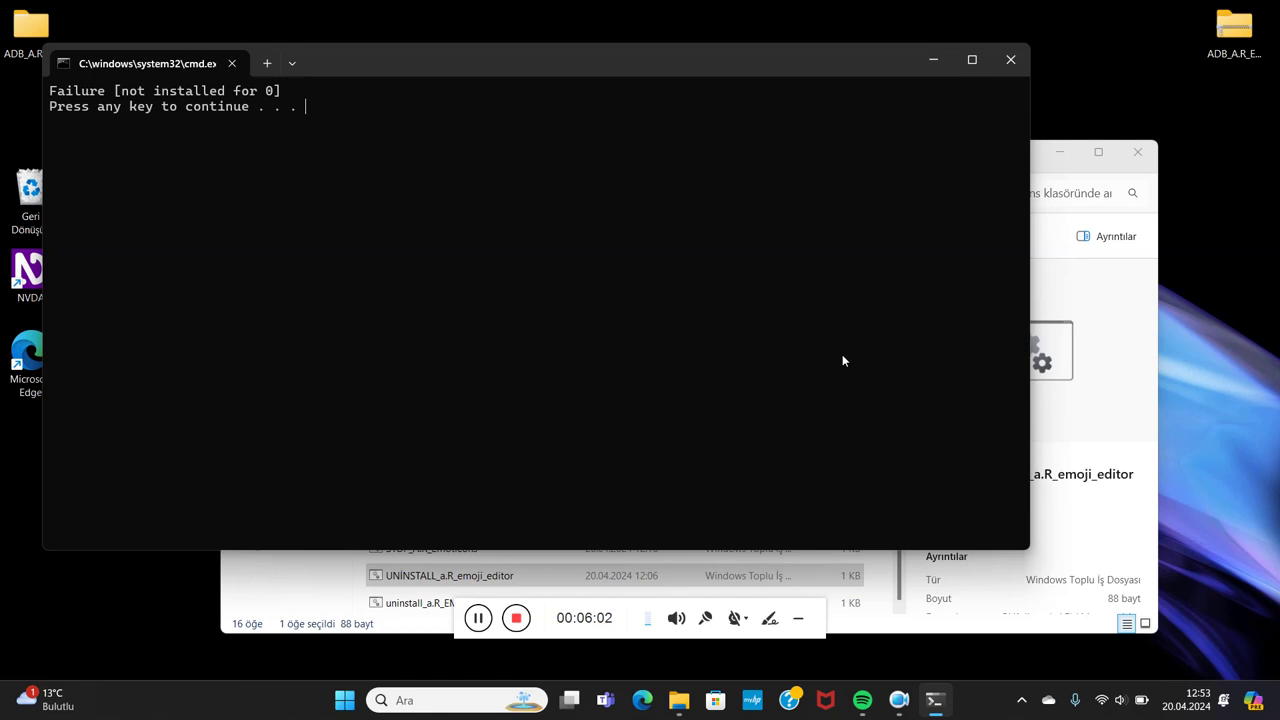
key("Return")
Run the uninstall_a.R_EMOTİCONS batch file twice, dismissing its console prompt after each run
key("Down")
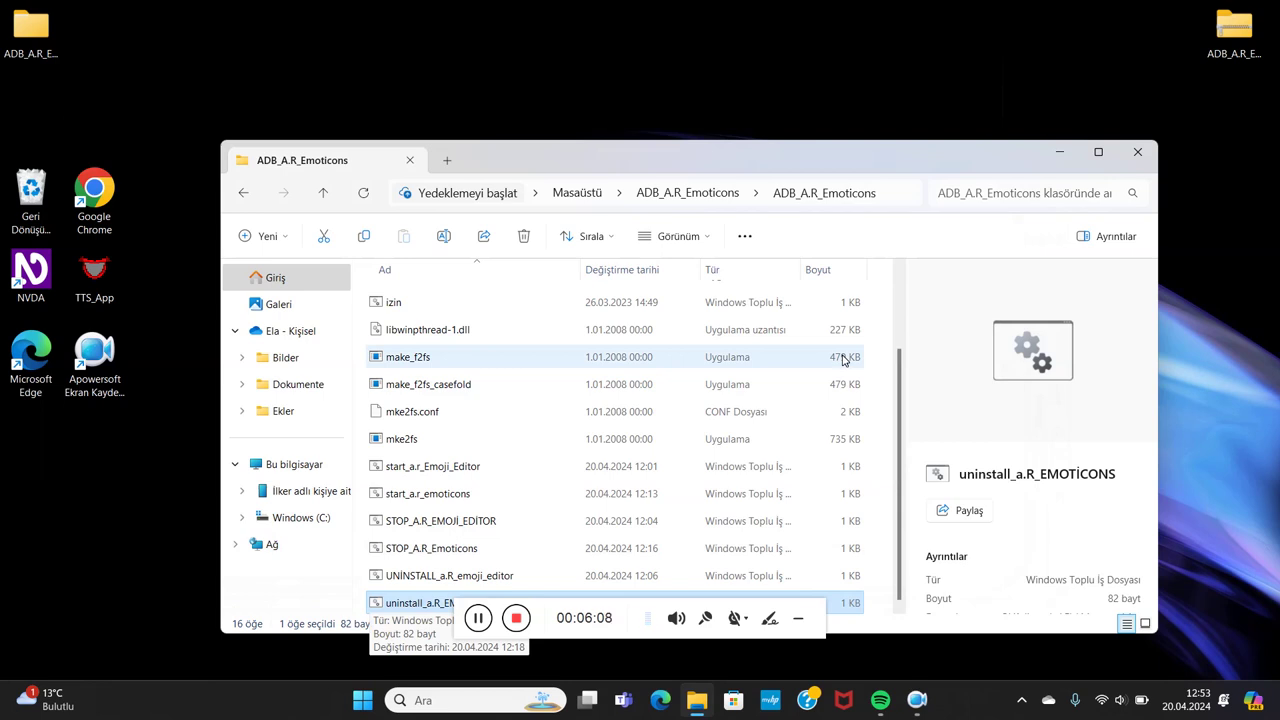
key("Return")
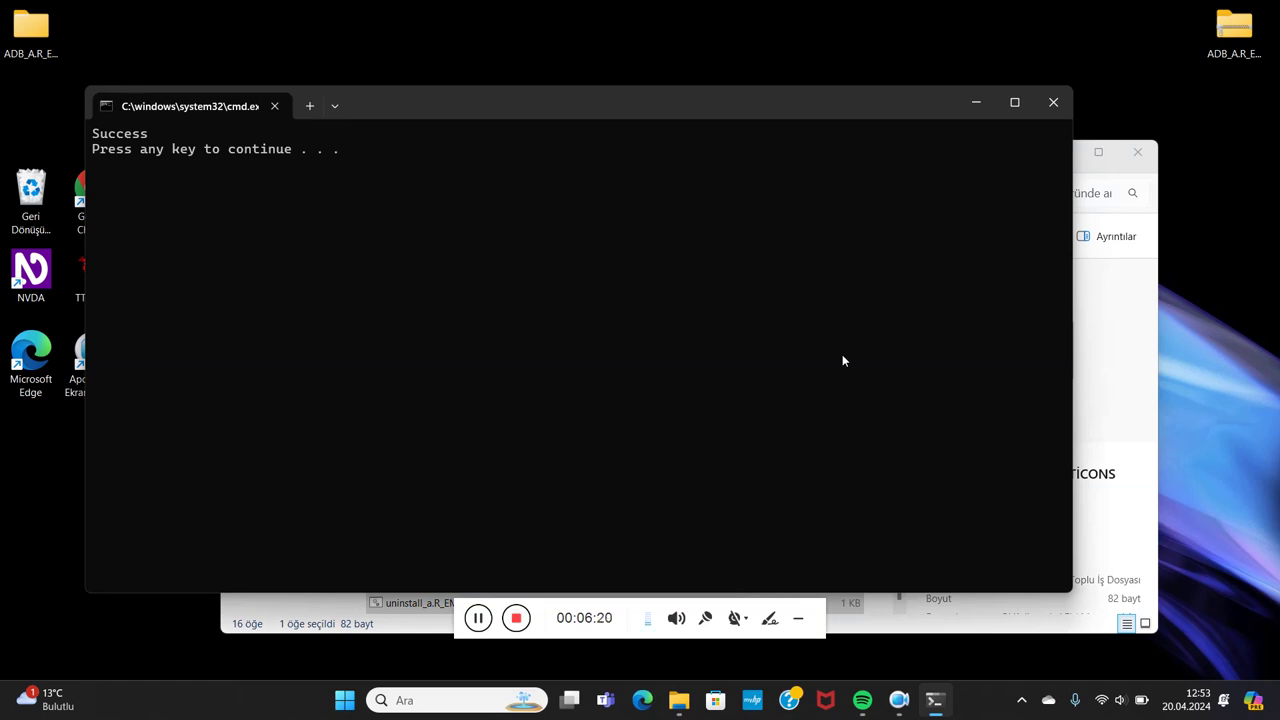
key("Return")
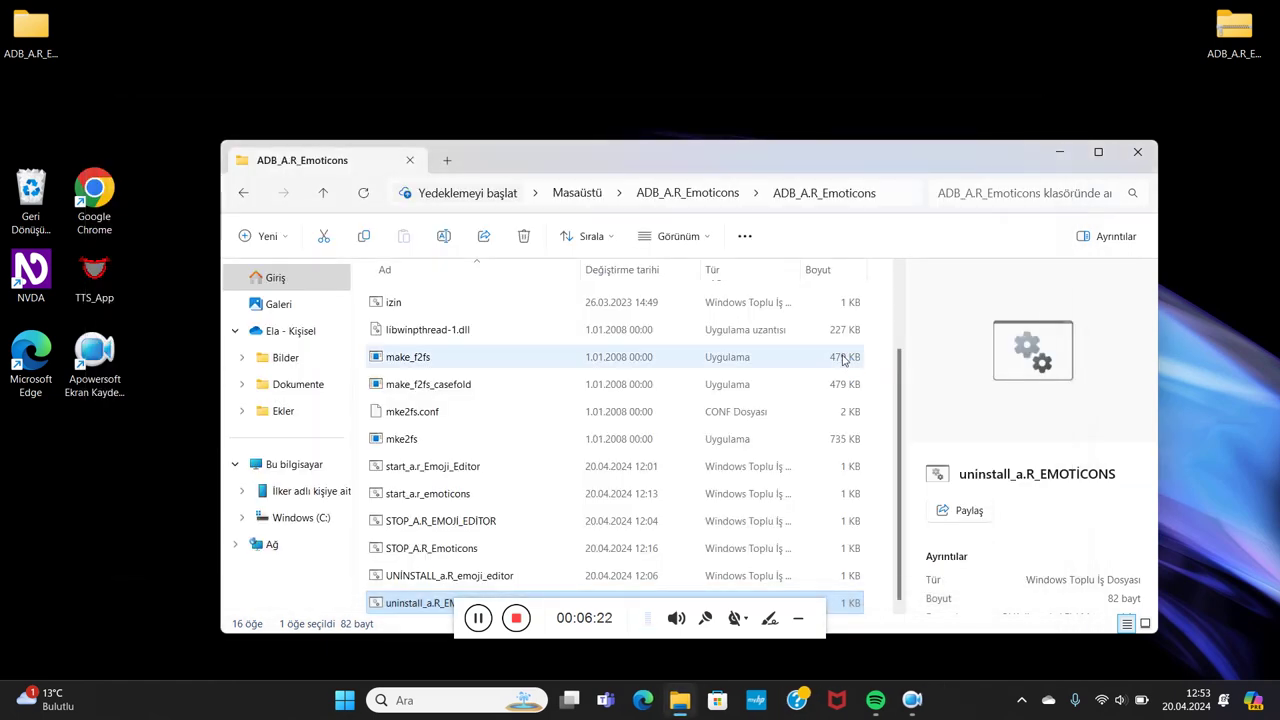
key("Return")
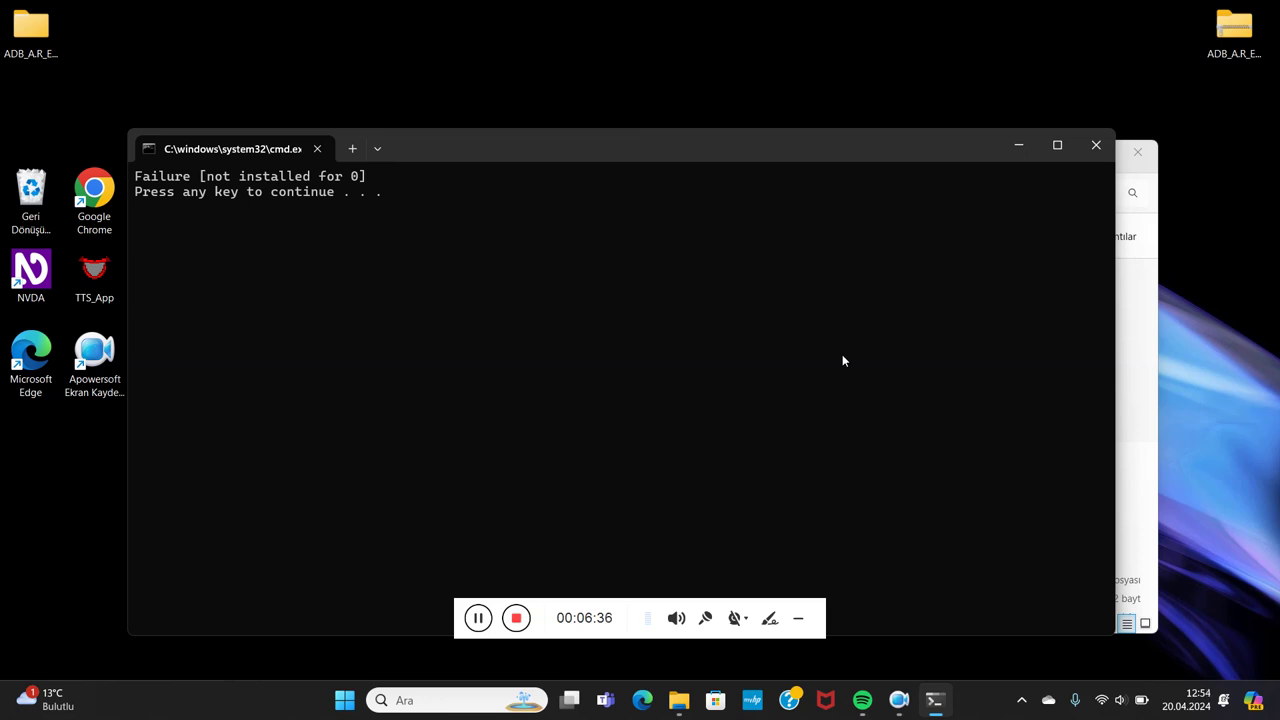
key("Return")
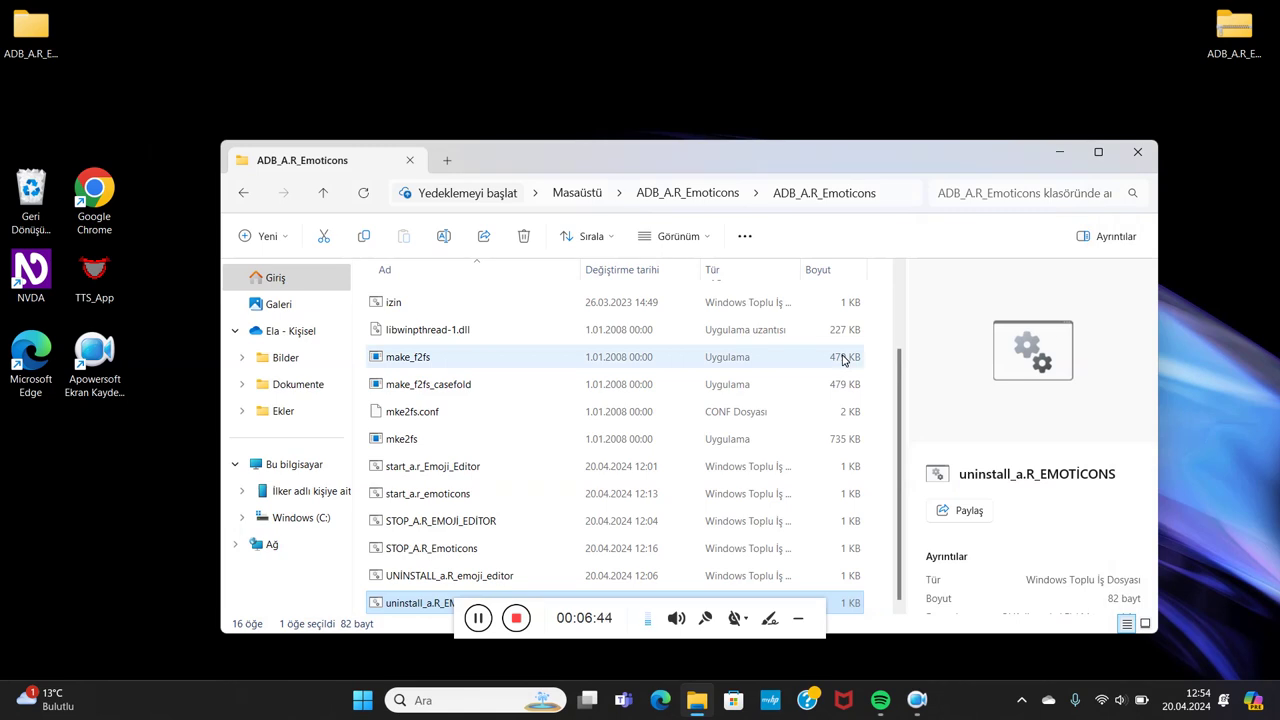
Run the start_a.r_Emoji_Editor batch file and continue past its console prompt
key("Up")
key("Up")
key("Up")
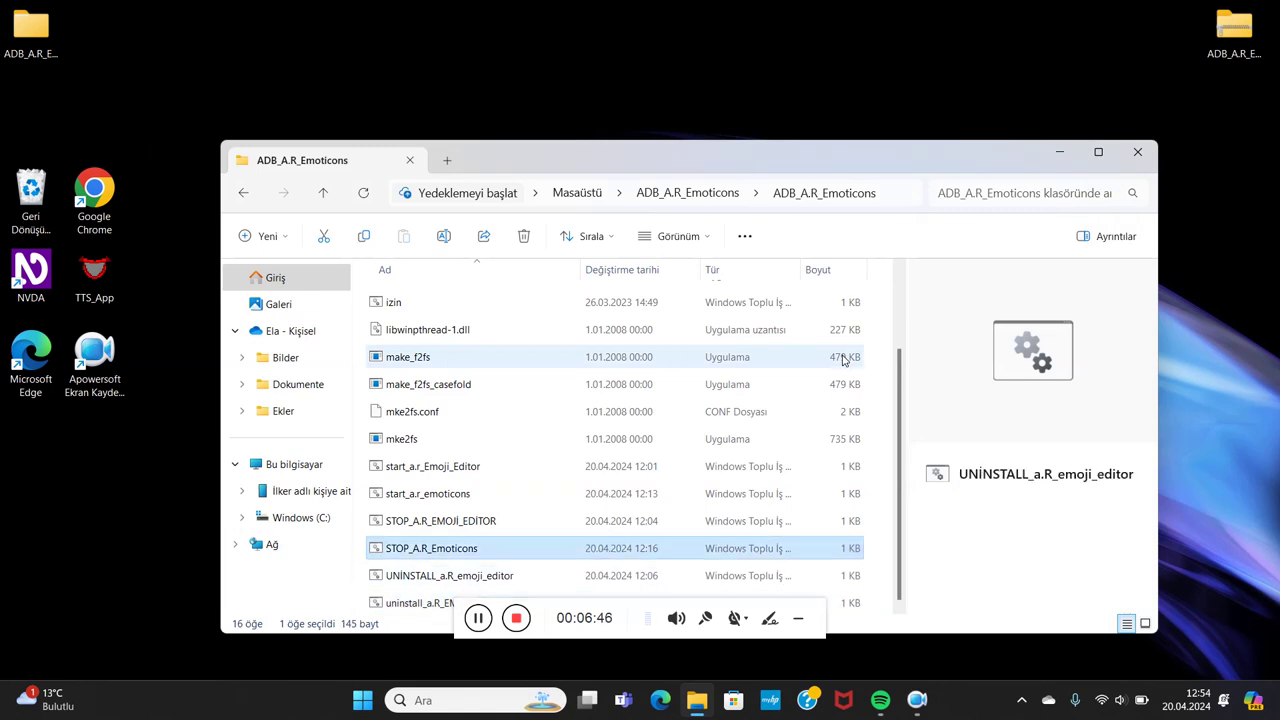
key("Up")
key("Up")
key("Up")
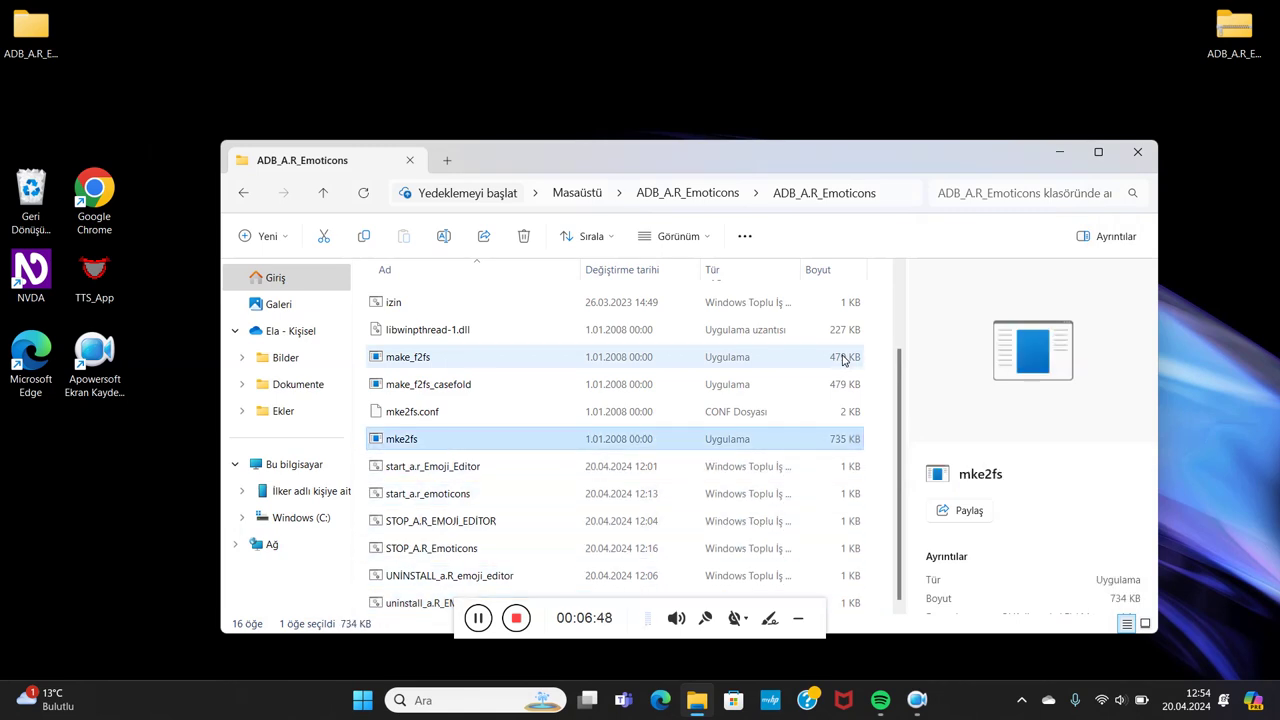
key("Down")
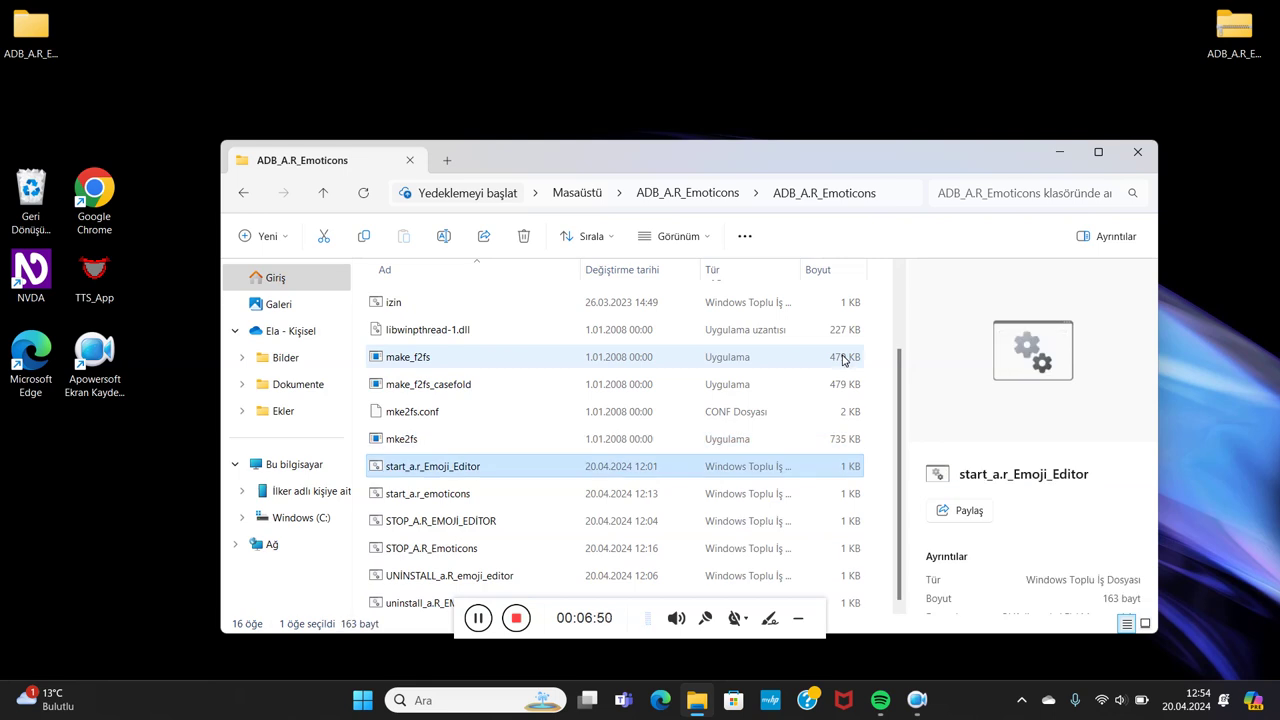
key("Return")
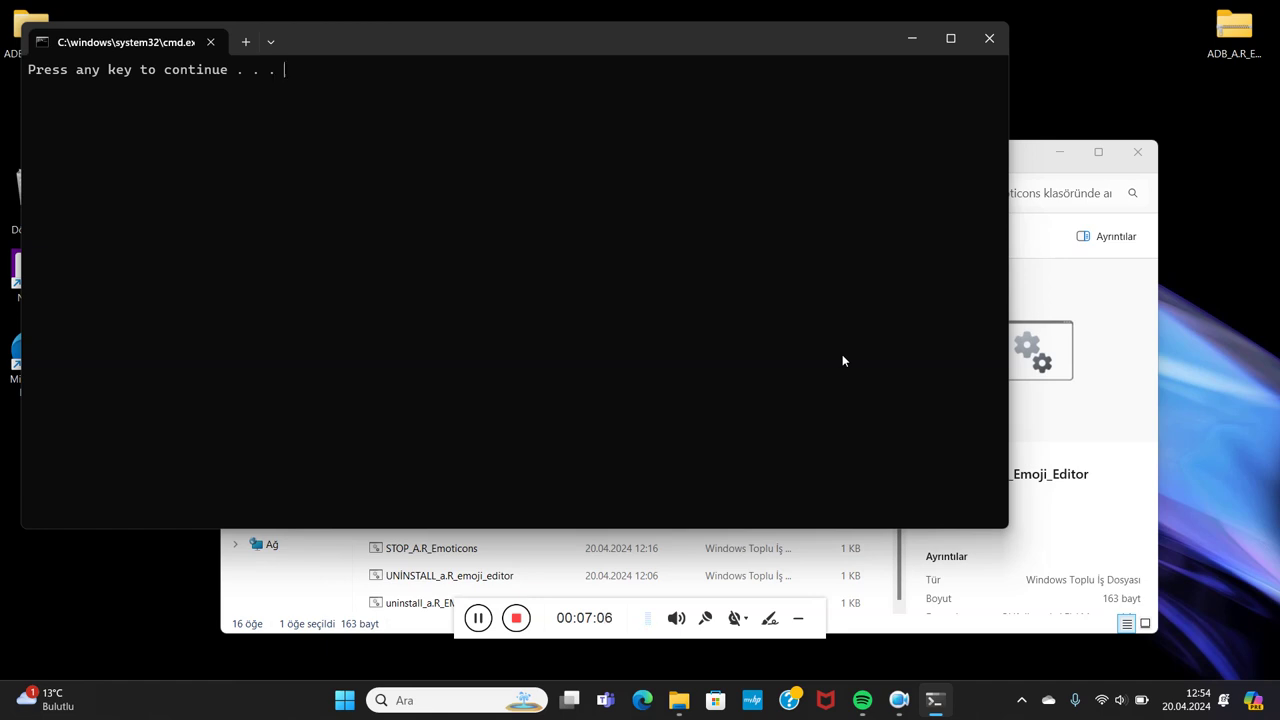
key("Return")
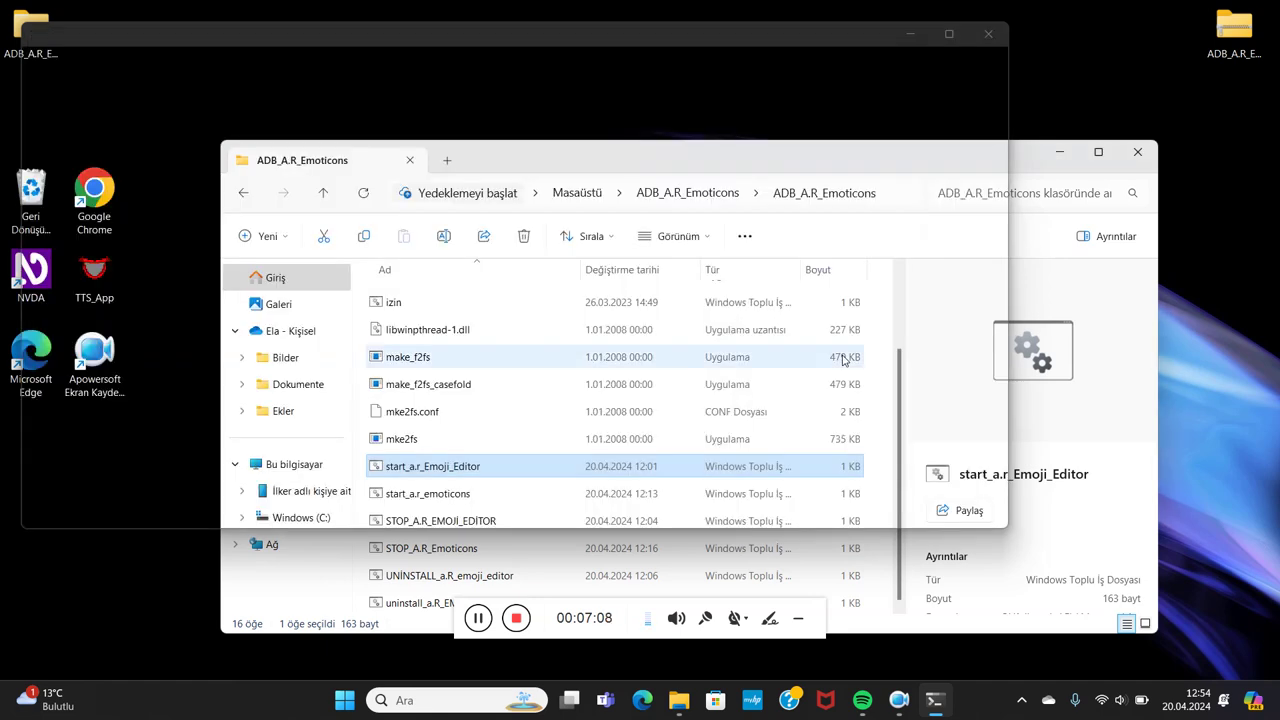
Run the start_a.r_emoticons batch file, continue past its console prompt, and close the folder window
key("Down")
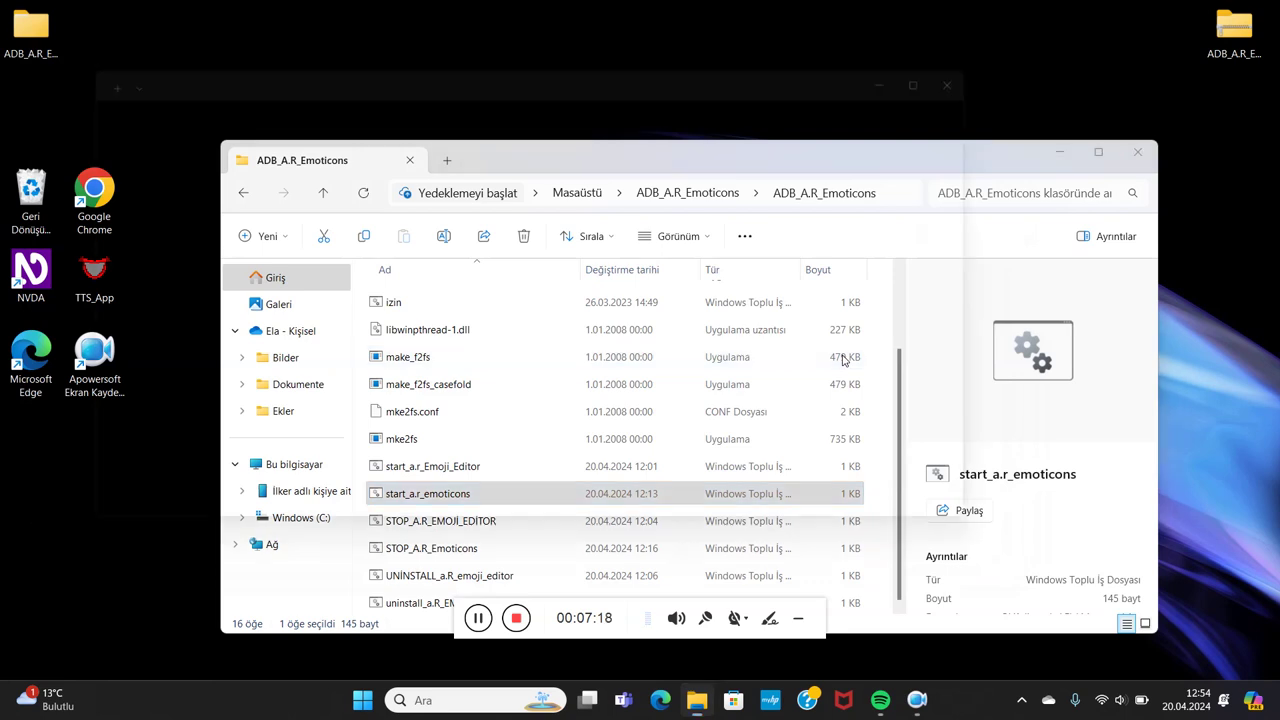
key("Return")
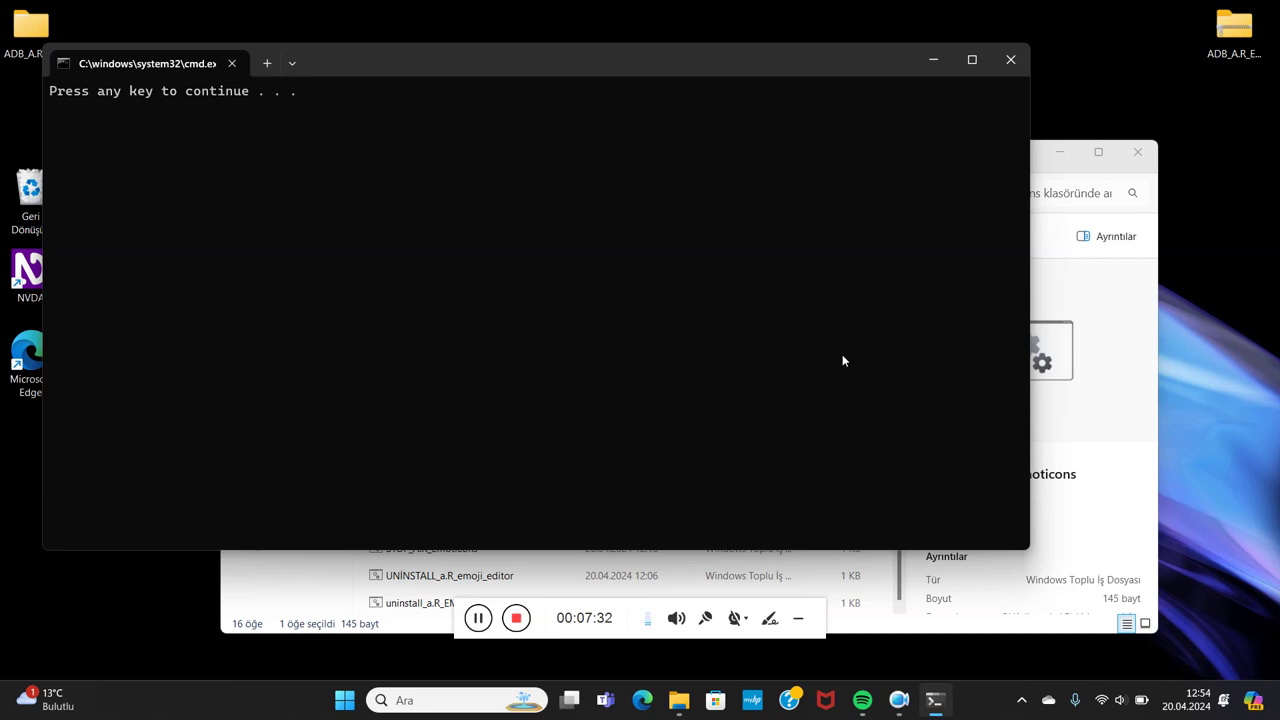
key("Return")
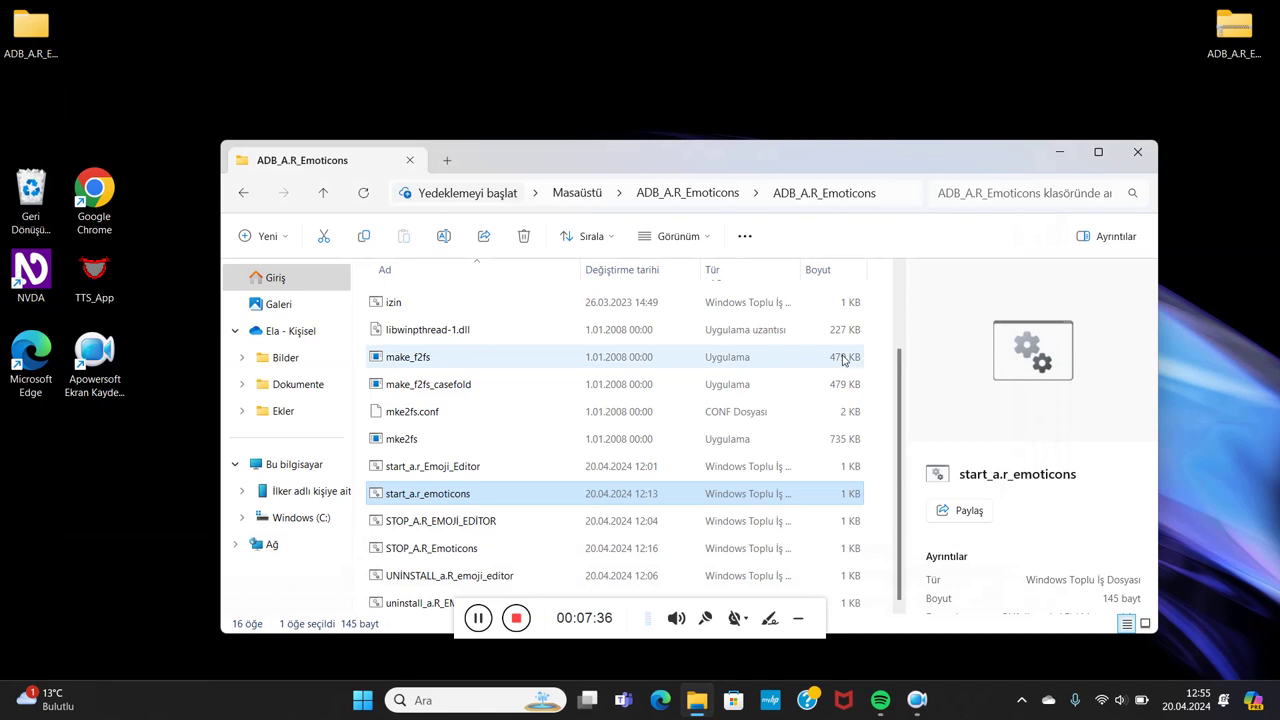
key("alt+F4")
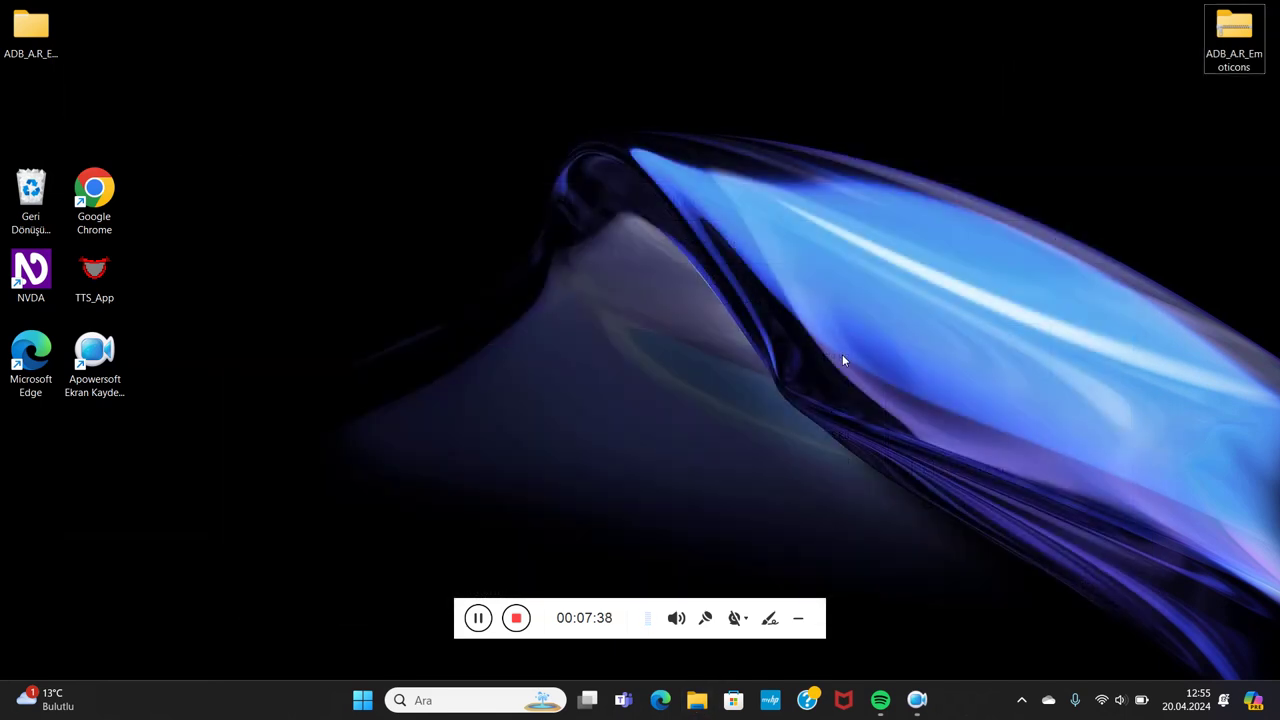
Permanently delete the compressed ADB_A.R_Emoticons archive from the desktop, keeping the extracted folder
key("Left")
key("Right")
key("Delete")
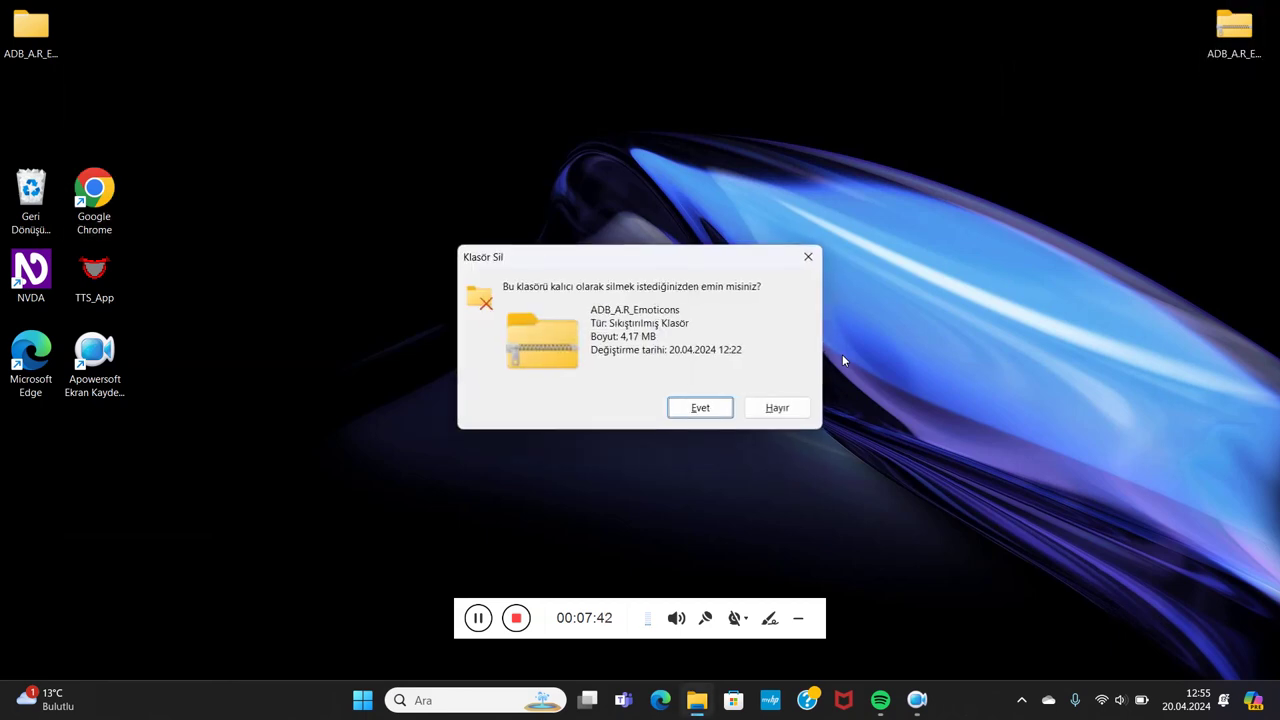
key("Right")
key("Left")
key("Return")
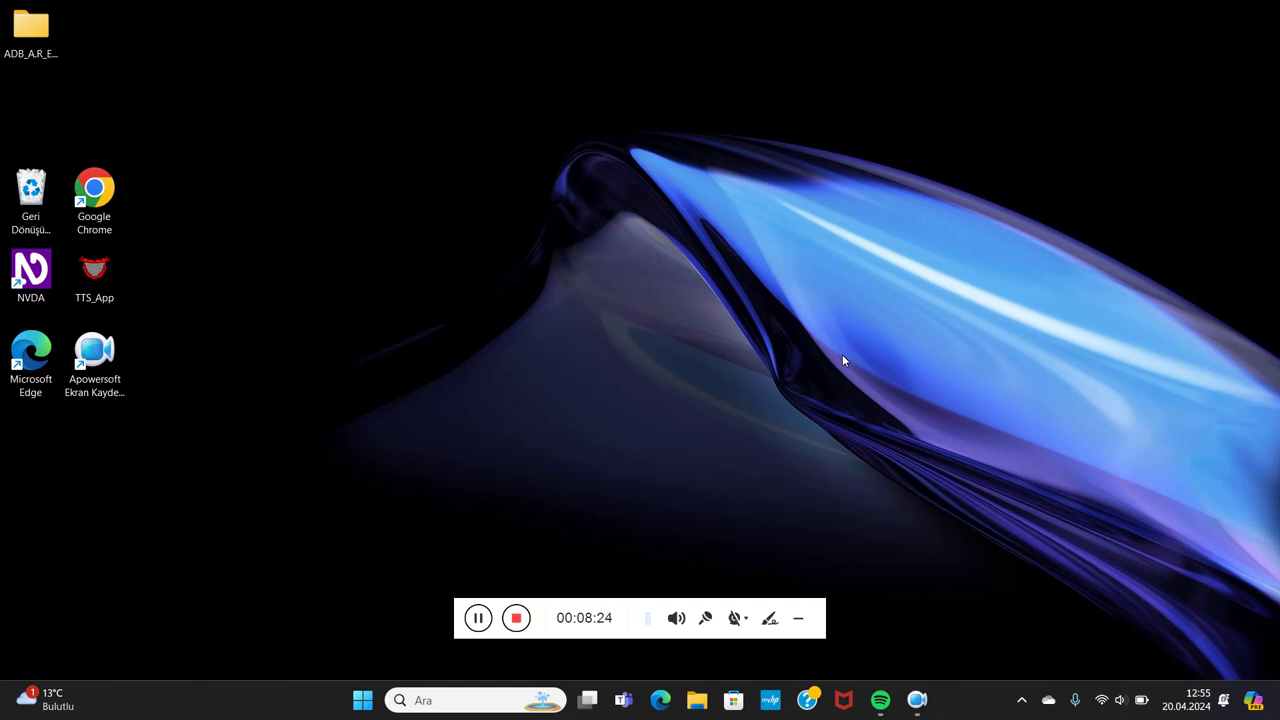
key("win+d")
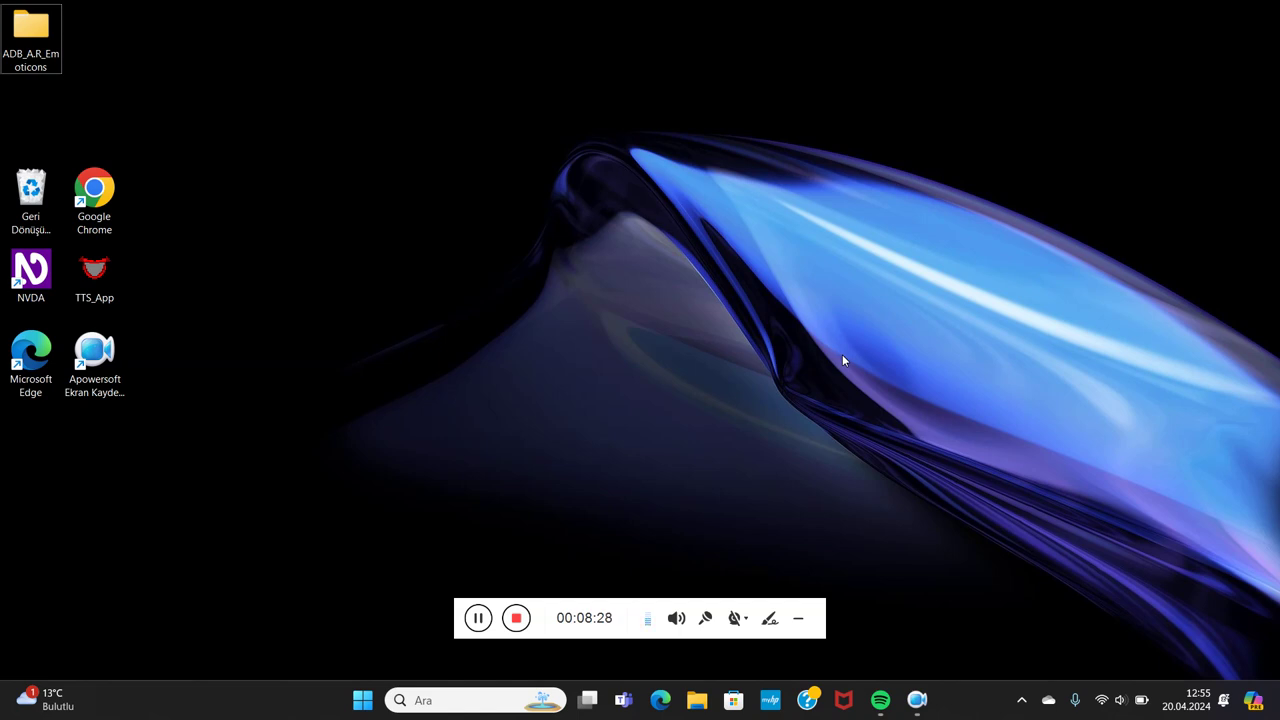